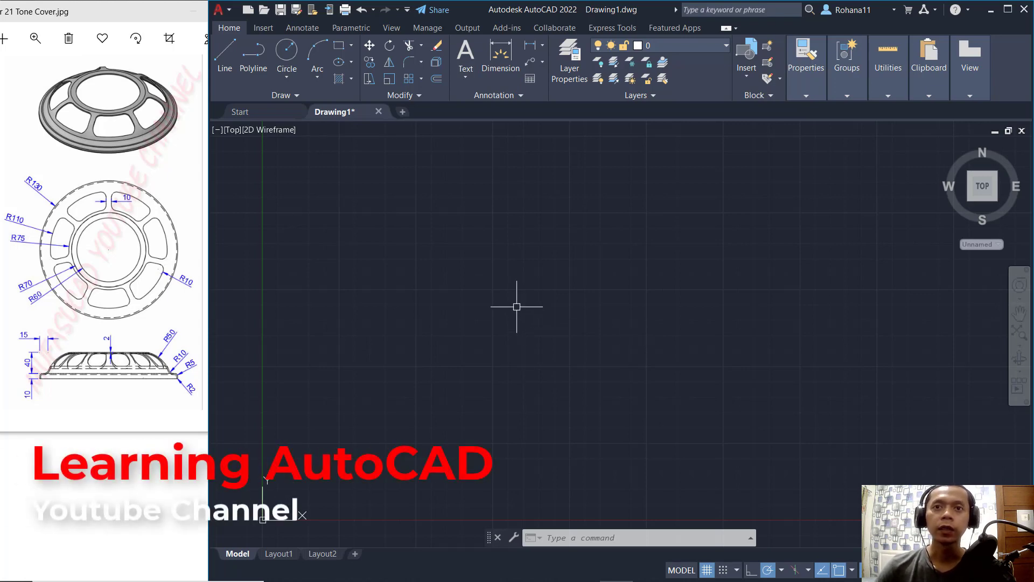
- In the Front view, draw connected lines 130 units right, 10 up and 15 back left for the base and rim
click(235, 130)
click(274, 212)
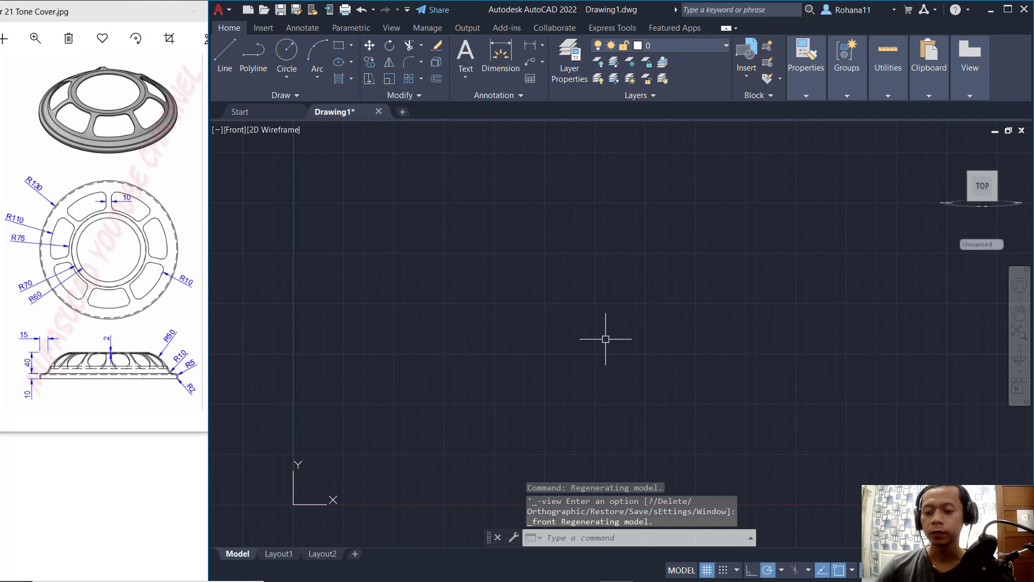
text(l)
key(Return)
click(457, 334)
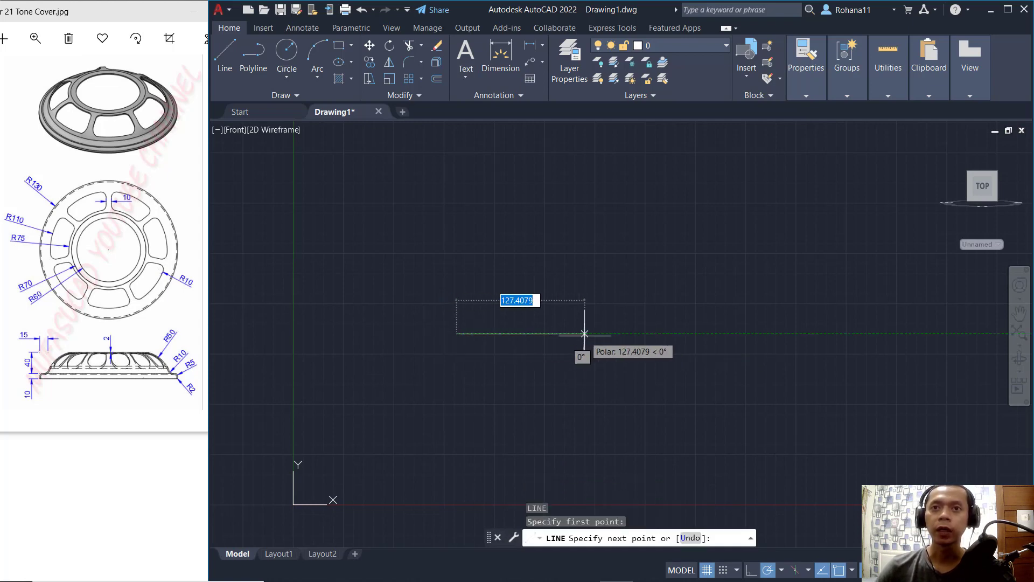
text(130)
key(Return)
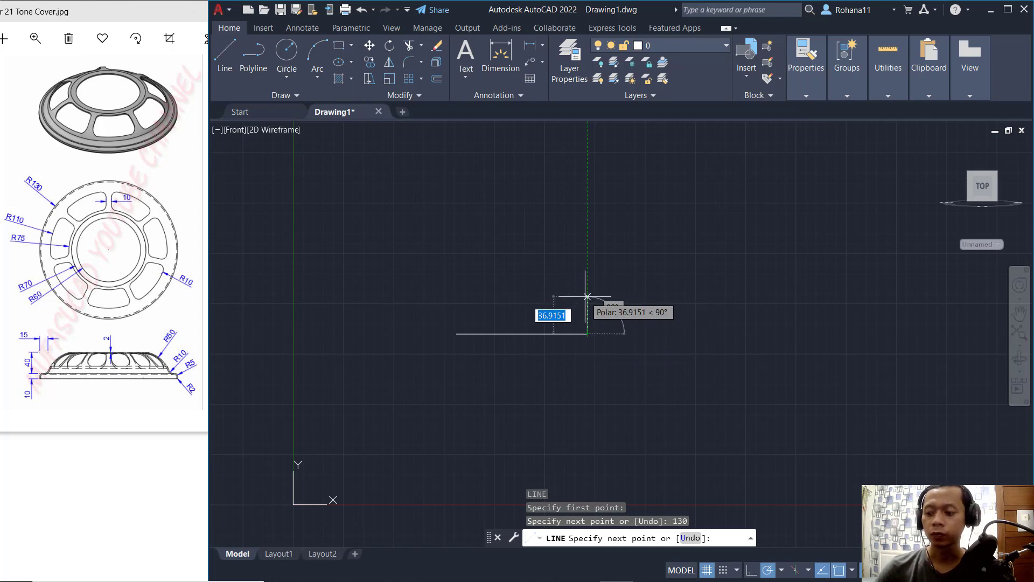
text(10)
key(Return)
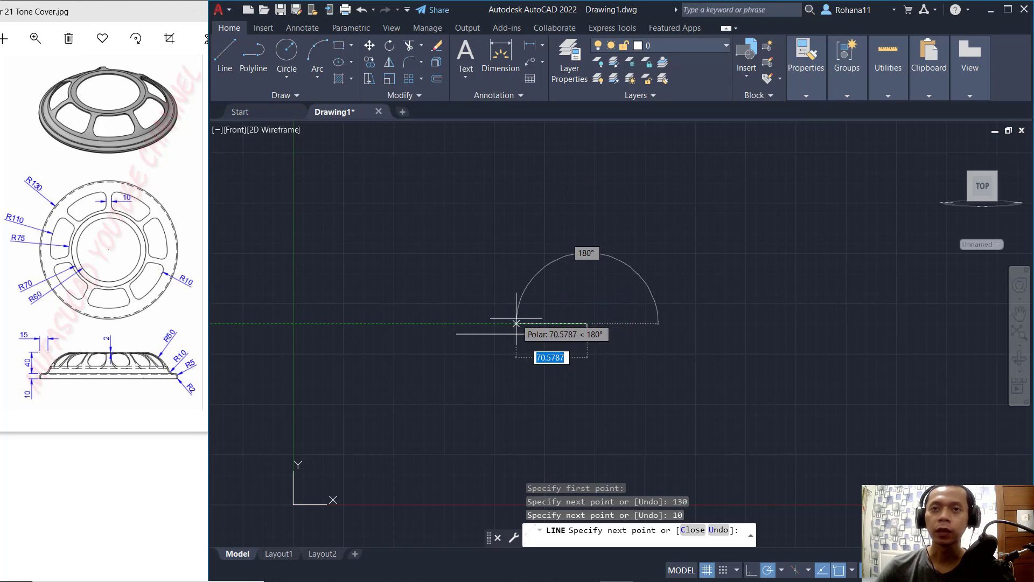
text(15)
key(Return)
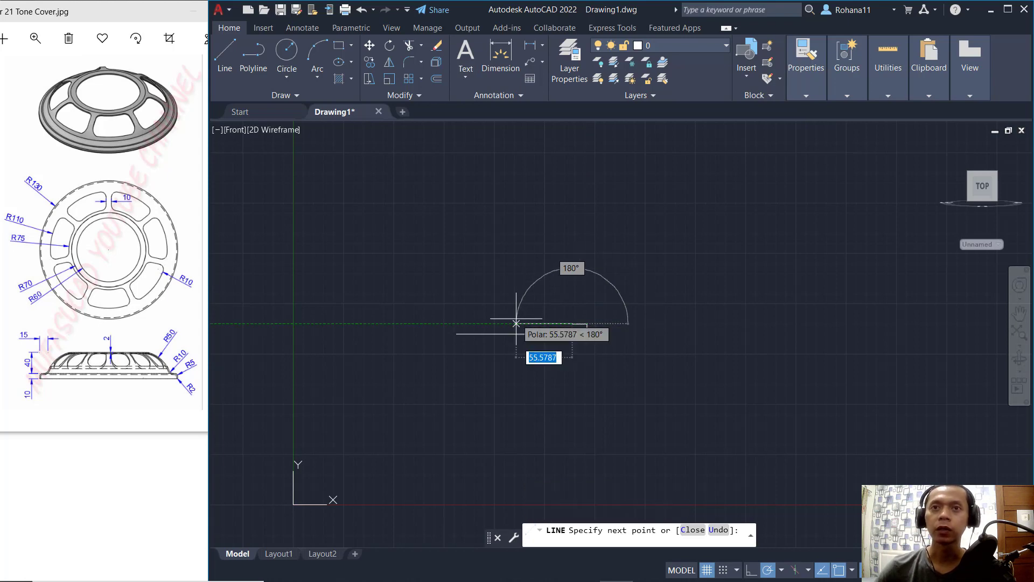
key(Return)
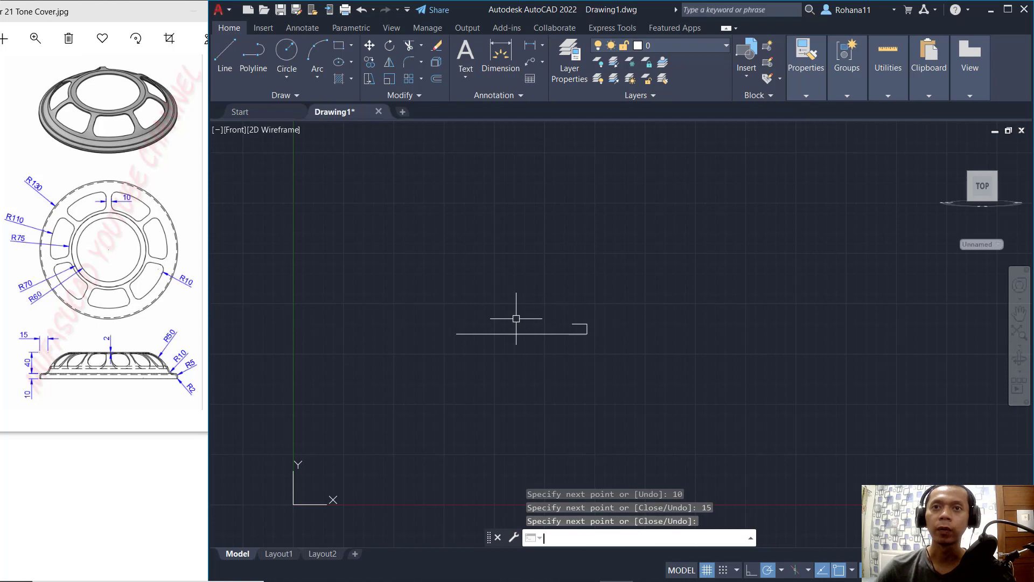
- Draw a 70-unit horizontal line to the right, starting 50 units directly above the base line's left end
scroll(512, 312, up, 5)
middle_drag(512, 305, 600, 362)
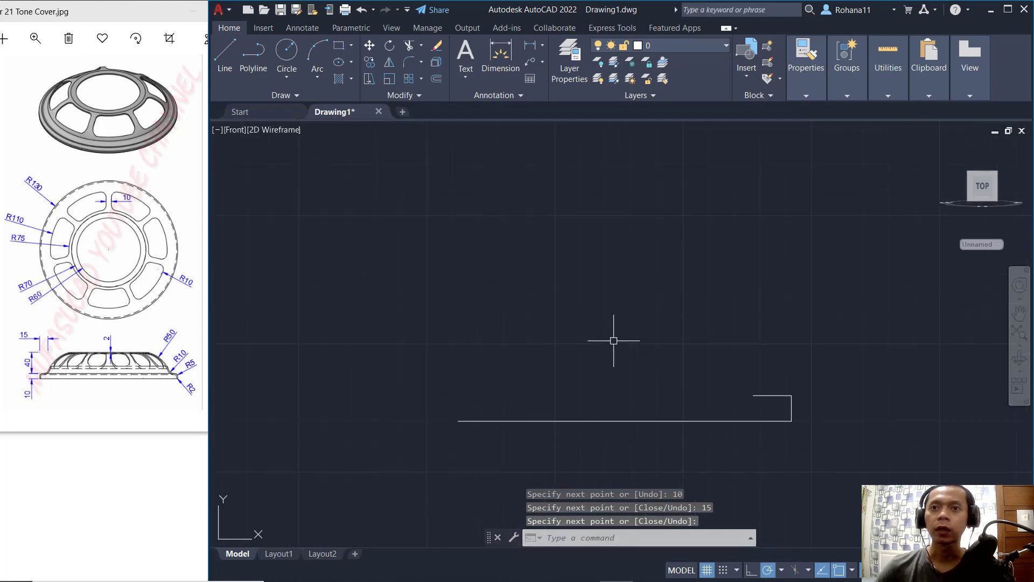
text(l)
key(Return)
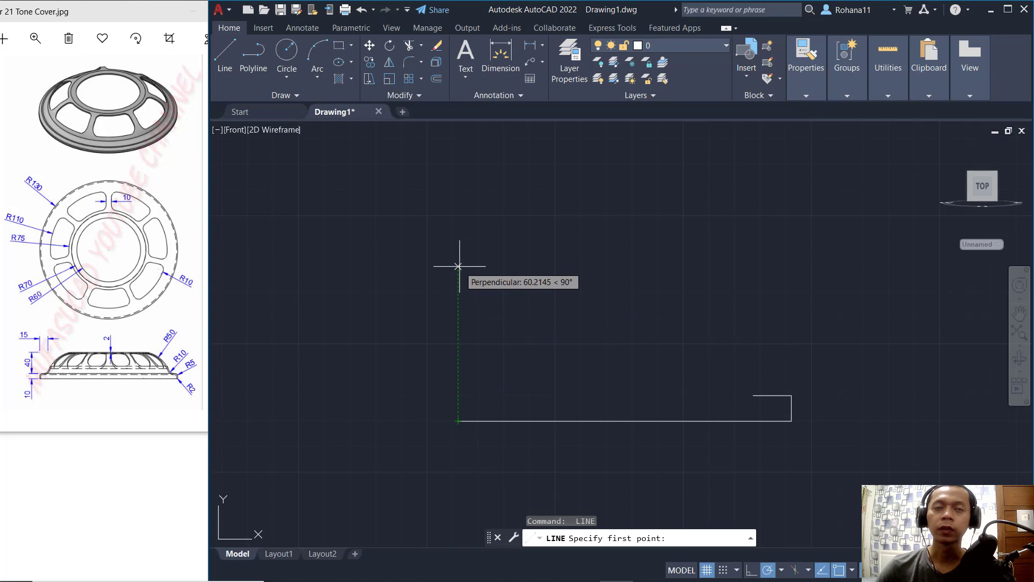
text(5)
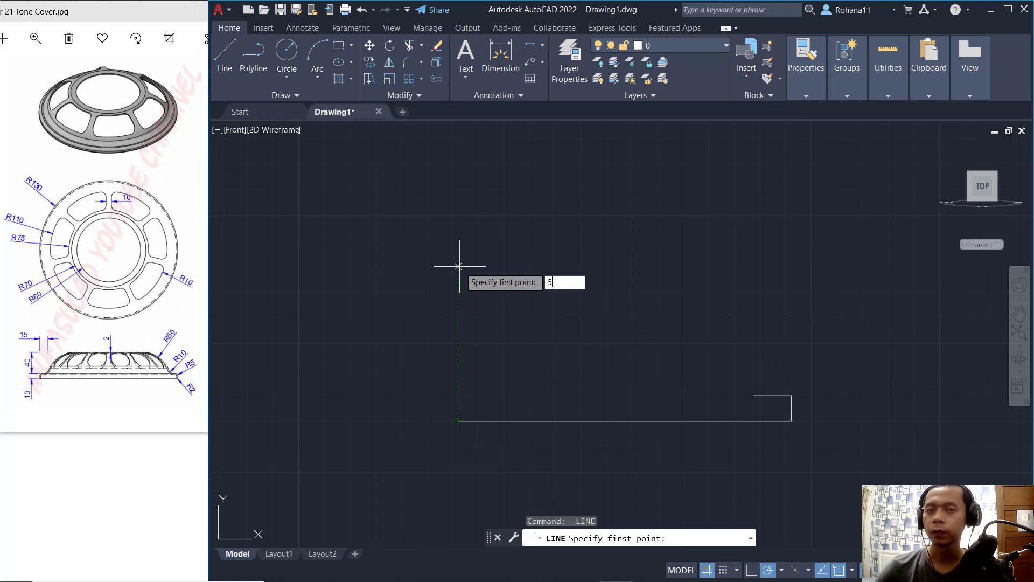
text(0)
key(Return)
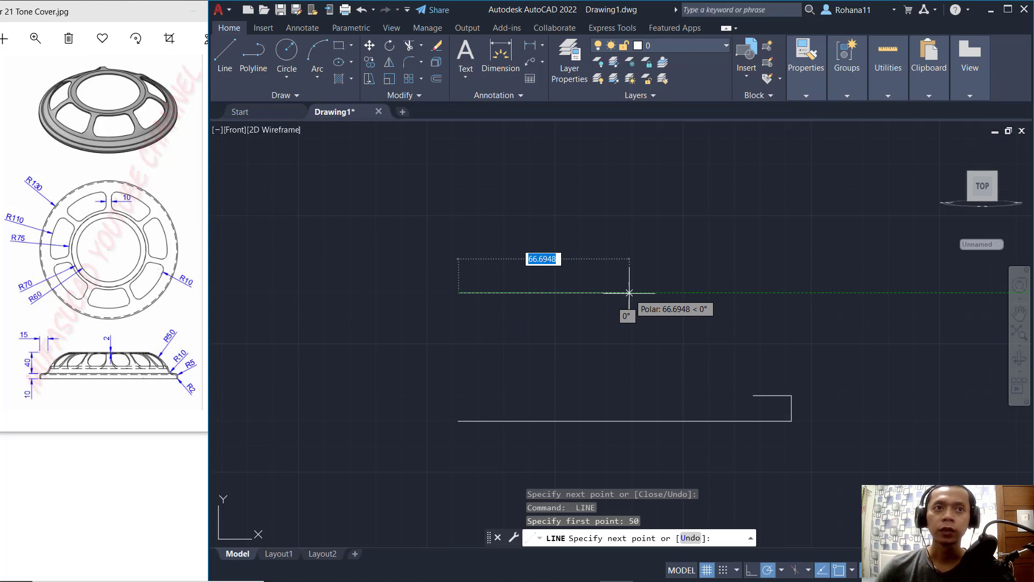
text(70)
key(Return)
key(Return)
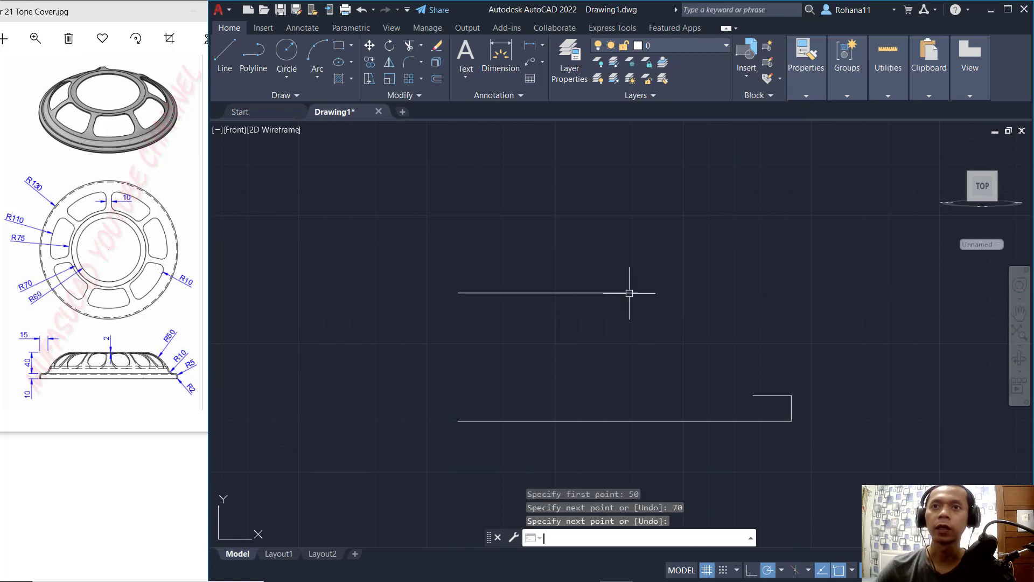
- Draw a radius 50 arc from the free end of the short rim line to the right end of the upper line
text(ar)
key(Return)
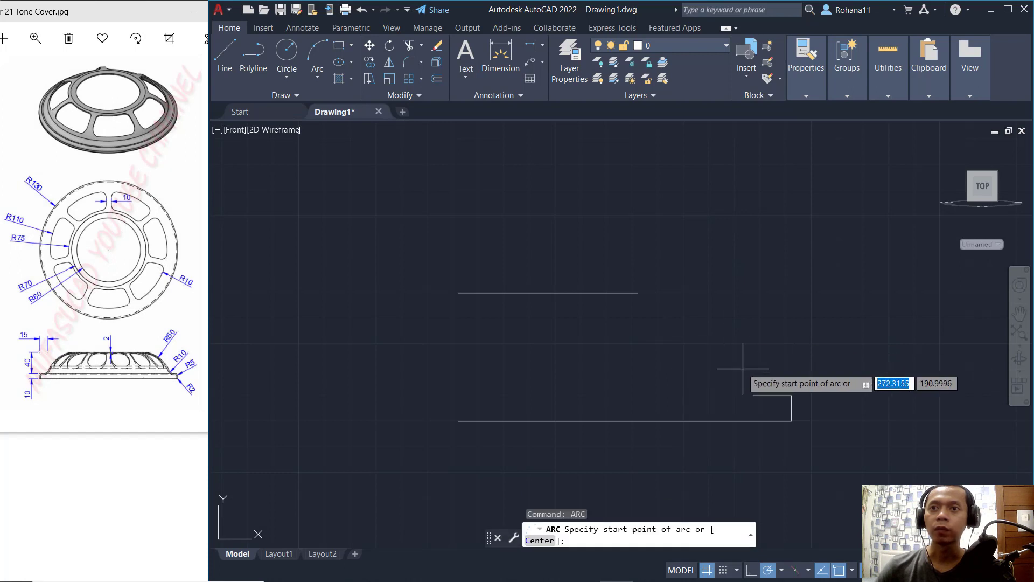
click(754, 396)
text(e)
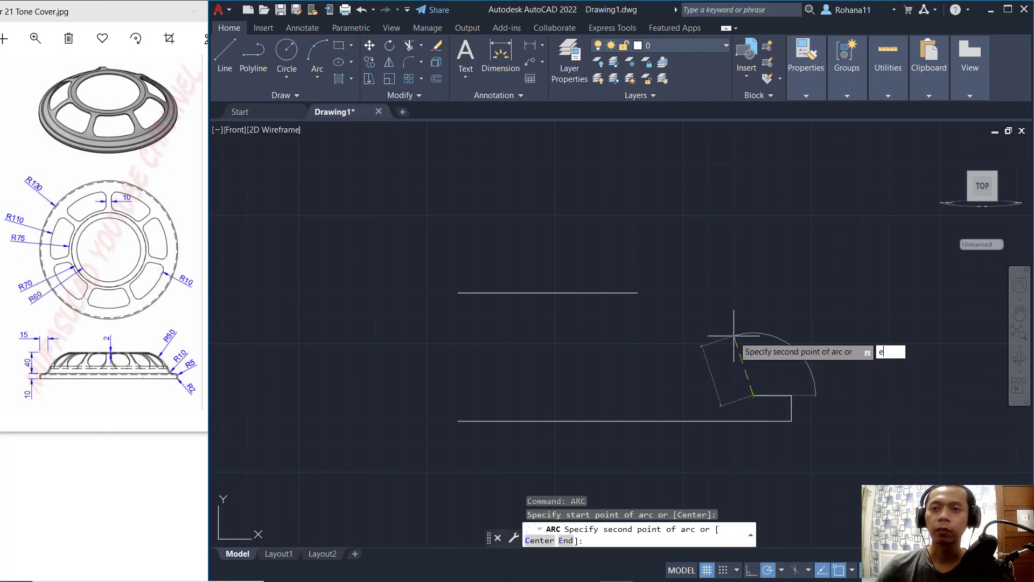
key(Return)
click(637, 294)
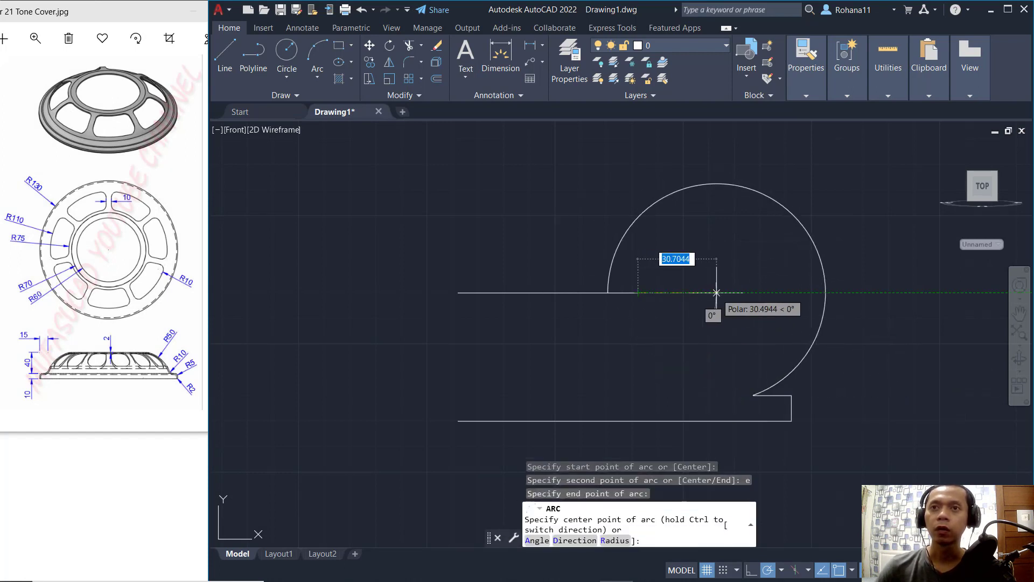
text(r)
key(Return)
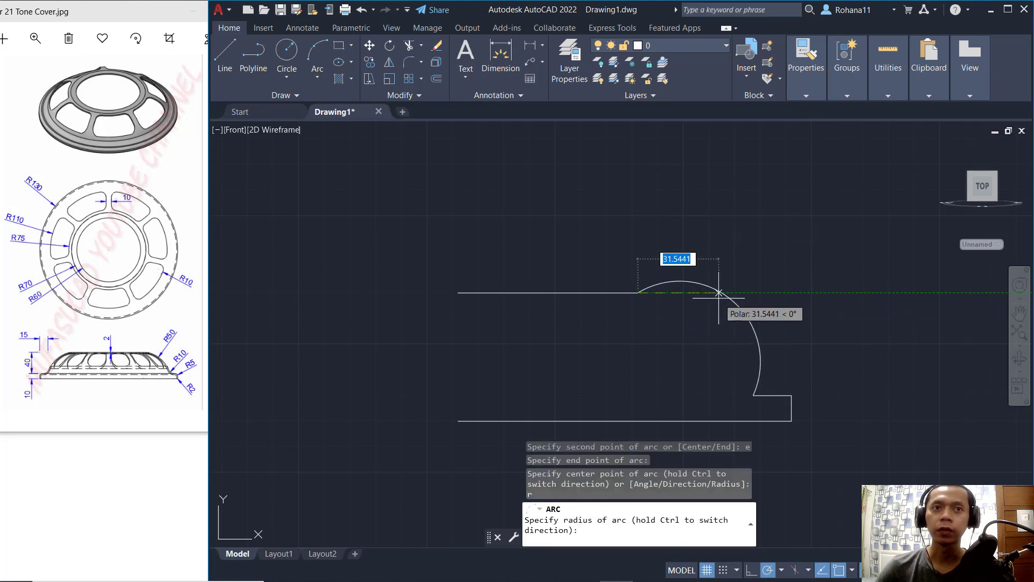
text(50)
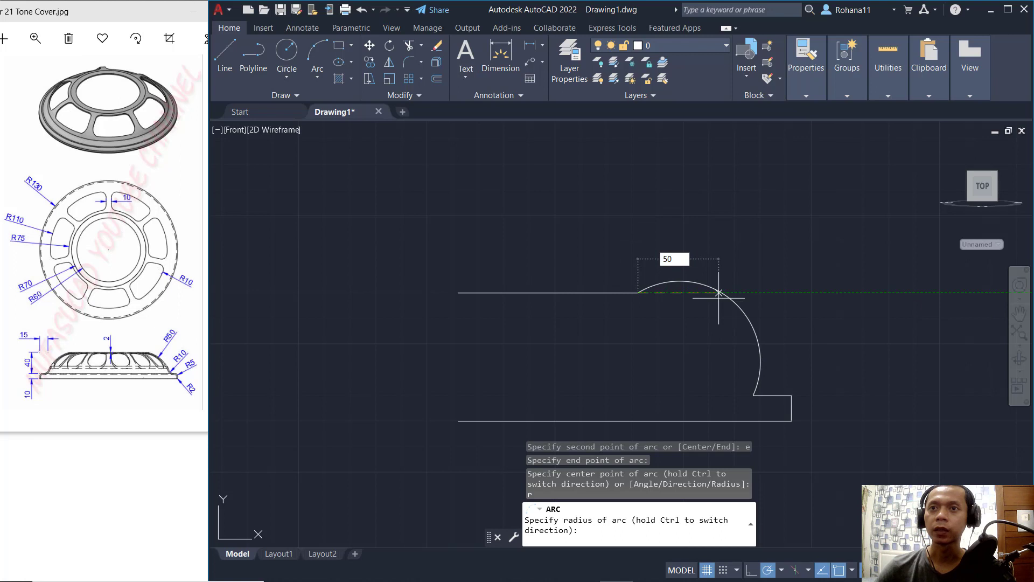
key(Return)
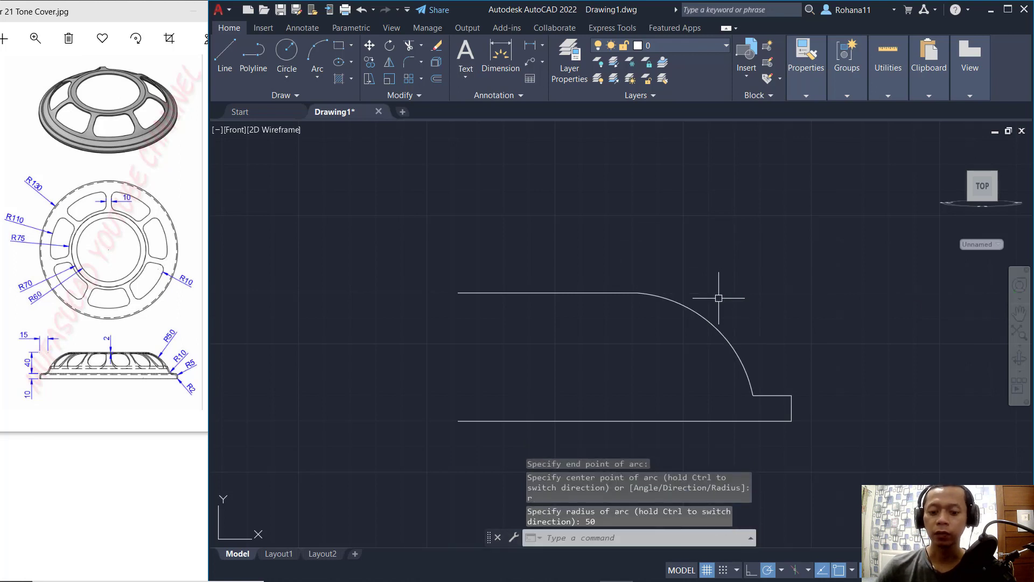
- Fillet the corner between the arc and the short rim line with radius 10
text(f)
key(Return)
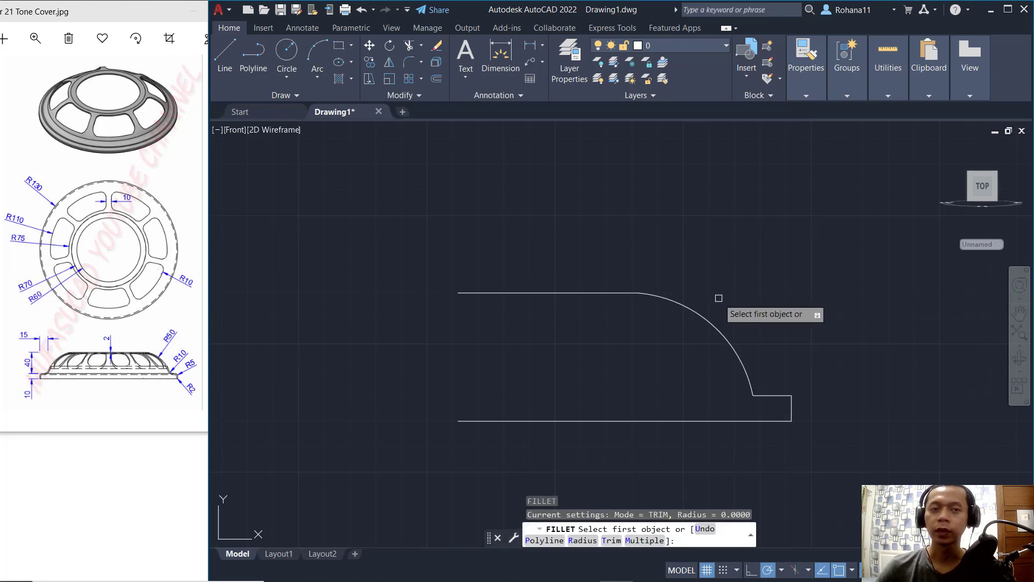
key(Return)
text(10)
key(Return)
click(745, 373)
click(776, 396)
- Fillet the rim's upper outer corner with radius 5
key(Return)
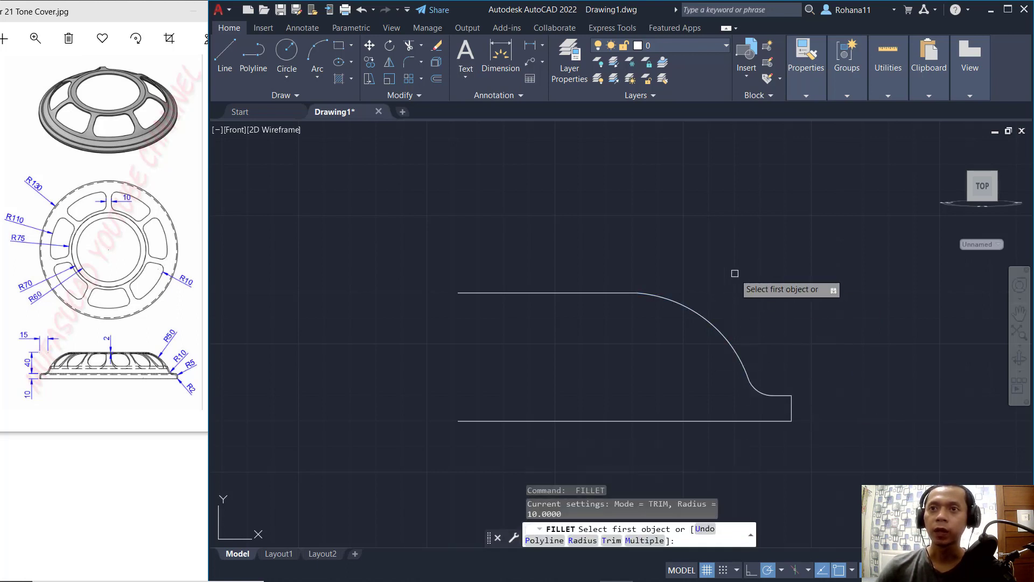
text(r)
key(Return)
text(5)
key(Return)
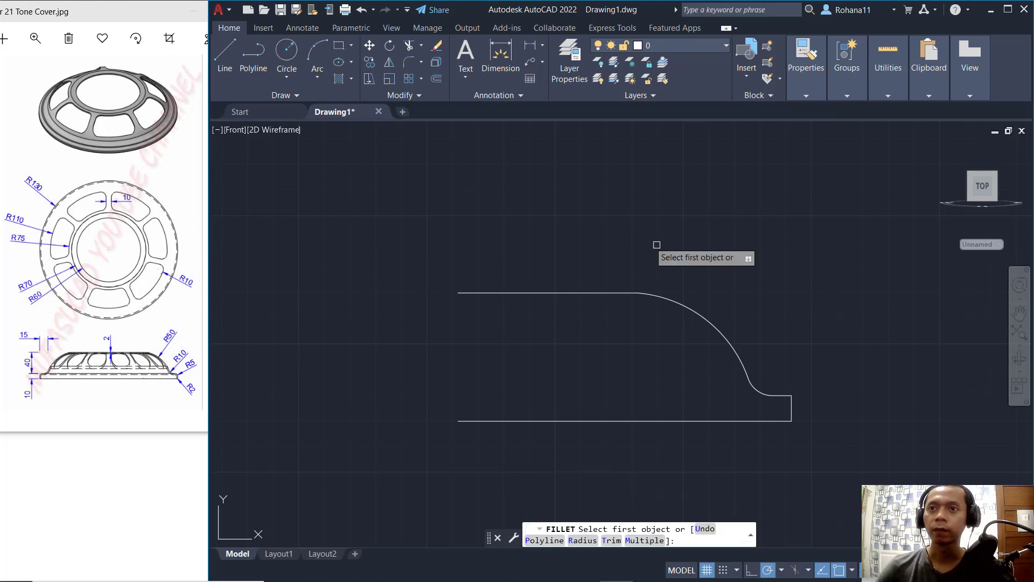
click(784, 396)
click(792, 408)
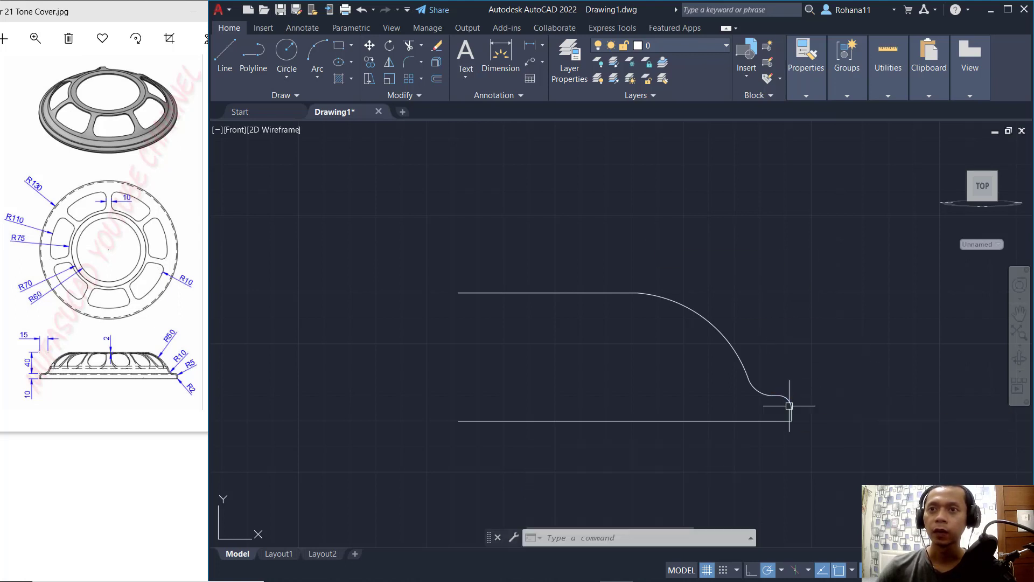
- Fillet the rim's lower outer corner with radius 2
text(f)
key(Return)
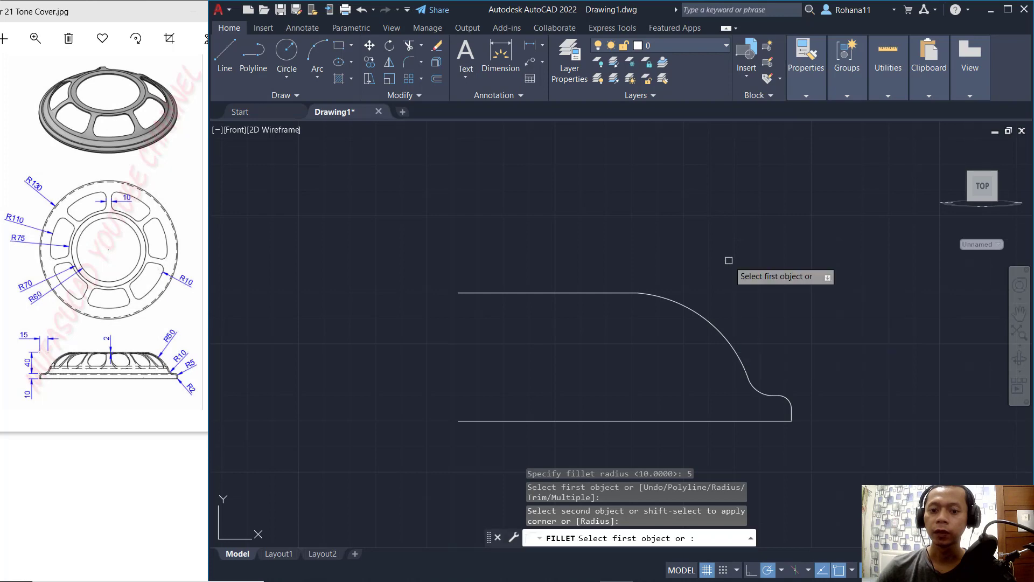
text(r)
key(Return)
text(2)
key(Return)
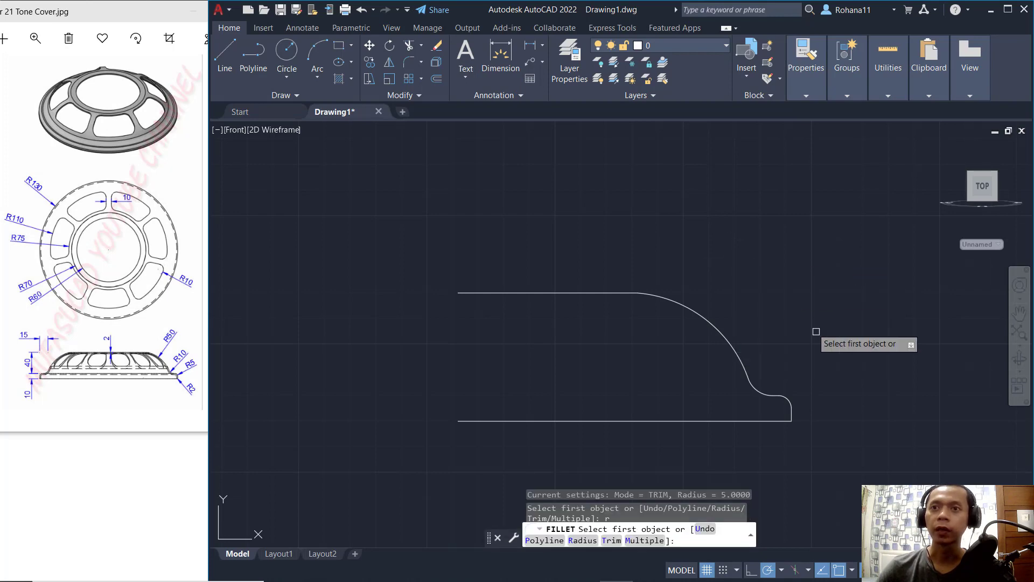
click(787, 421)
click(792, 414)
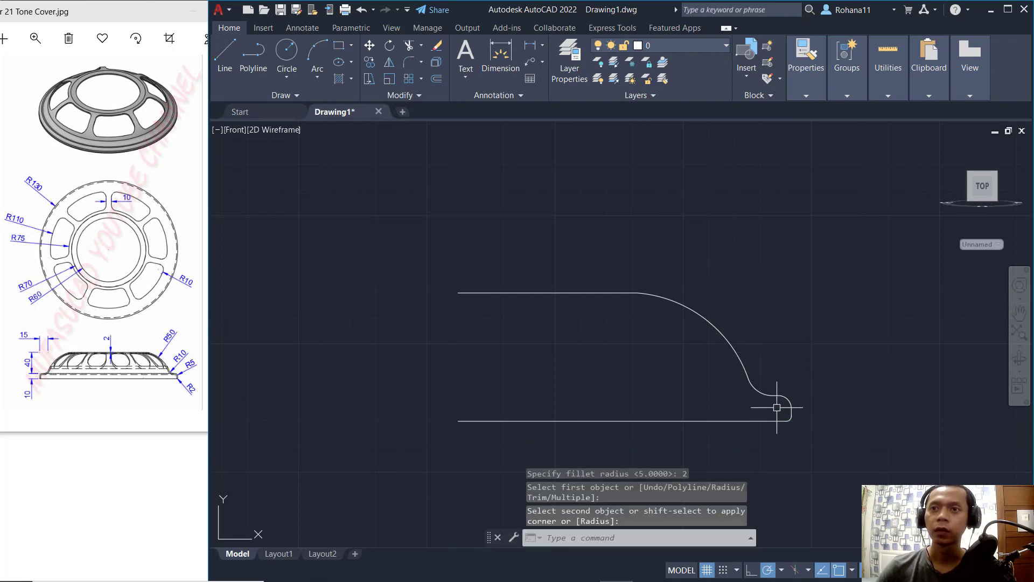
- Close the profile with a vertical line between the left ends of the base and upper lines
text(l)
key(Return)
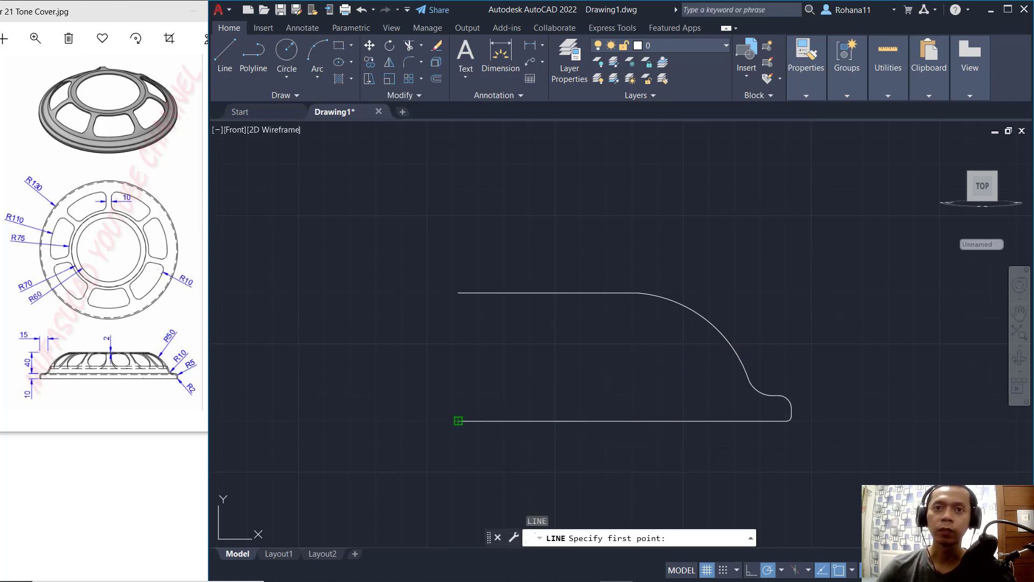
click(458, 421)
click(458, 293)
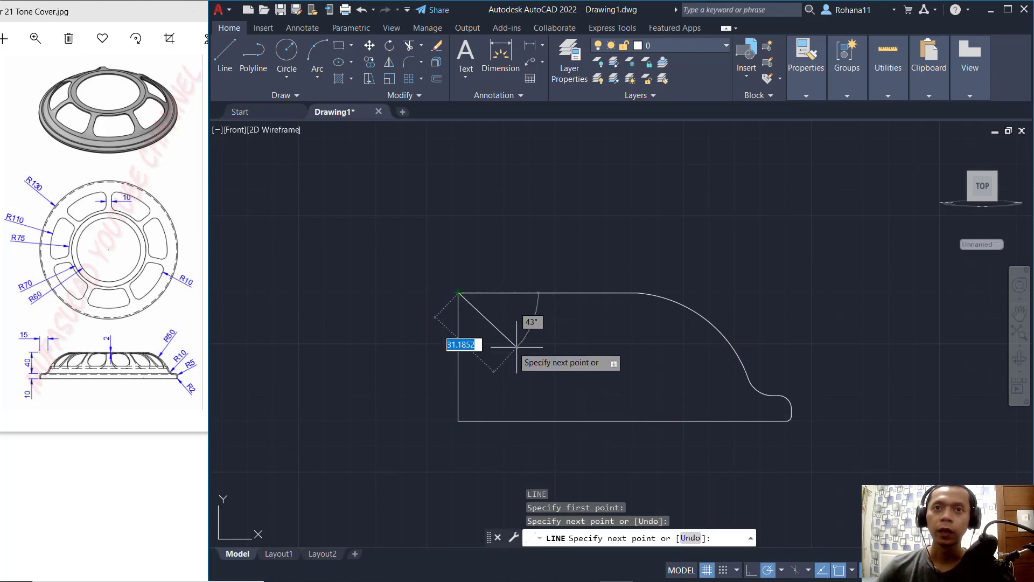
key(Return)
- Join all the profile's lines and arcs into a single polyline and check it by selecting it
middle_drag(580, 363, 594, 345)
text(J)
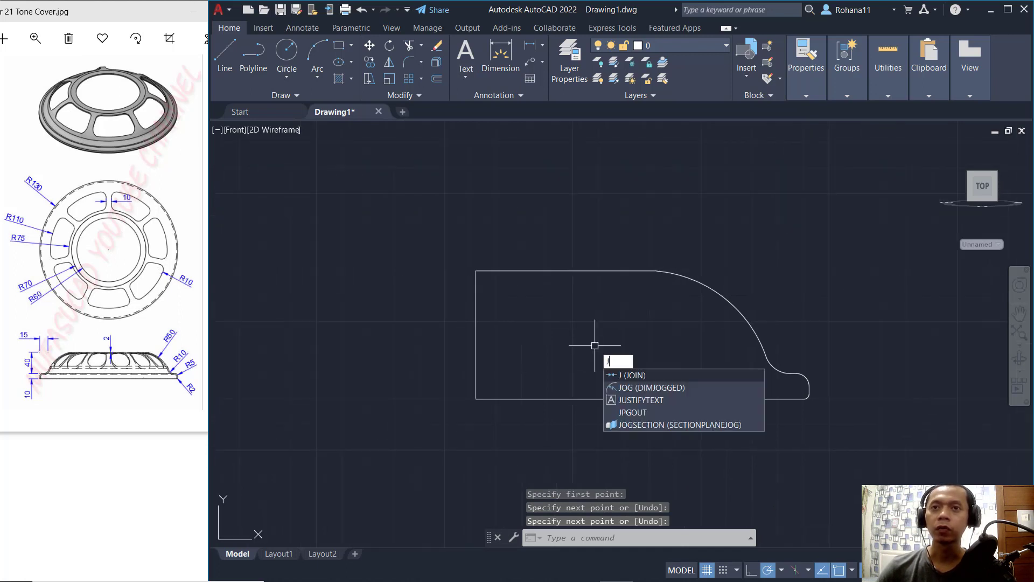
key(Return)
click(841, 235)
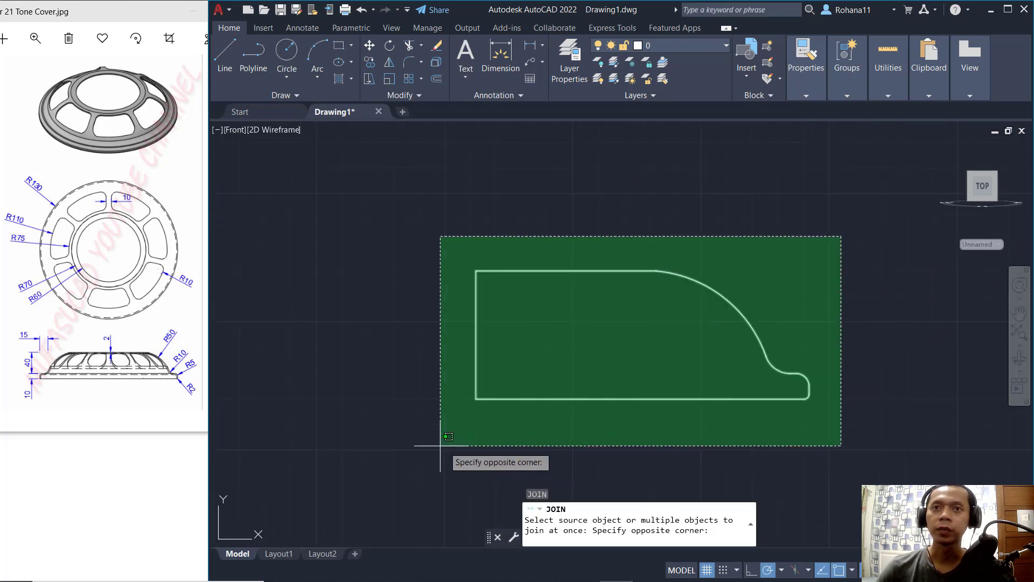
click(415, 471)
key(Return)
click(613, 271)
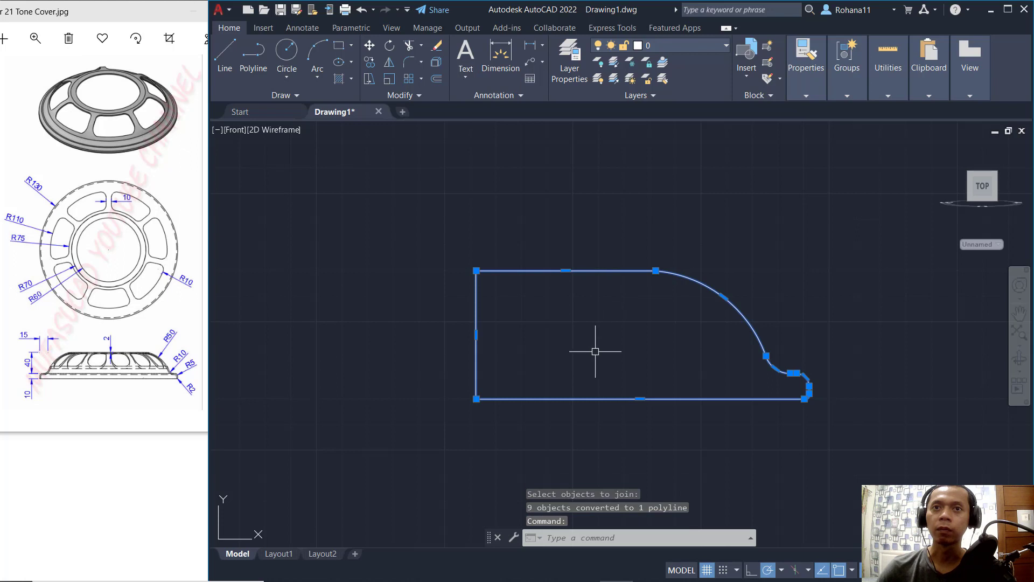
key(Escape)
- Turn off the grid and revolve the closed profile 360 degrees about its vertical straight edge
shift+middle_drag(623, 351, 671, 431)
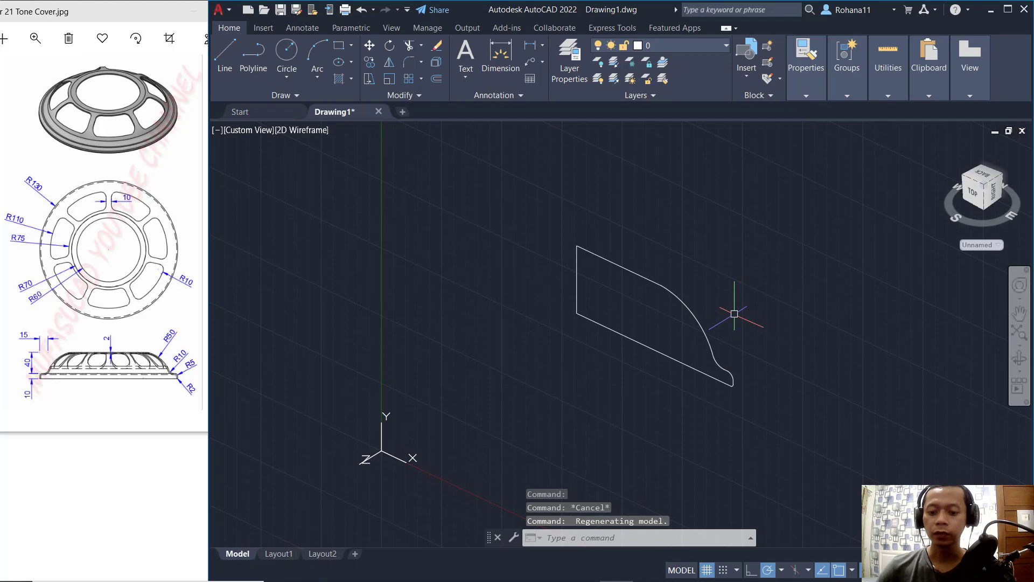
key(F7)
text(REV)
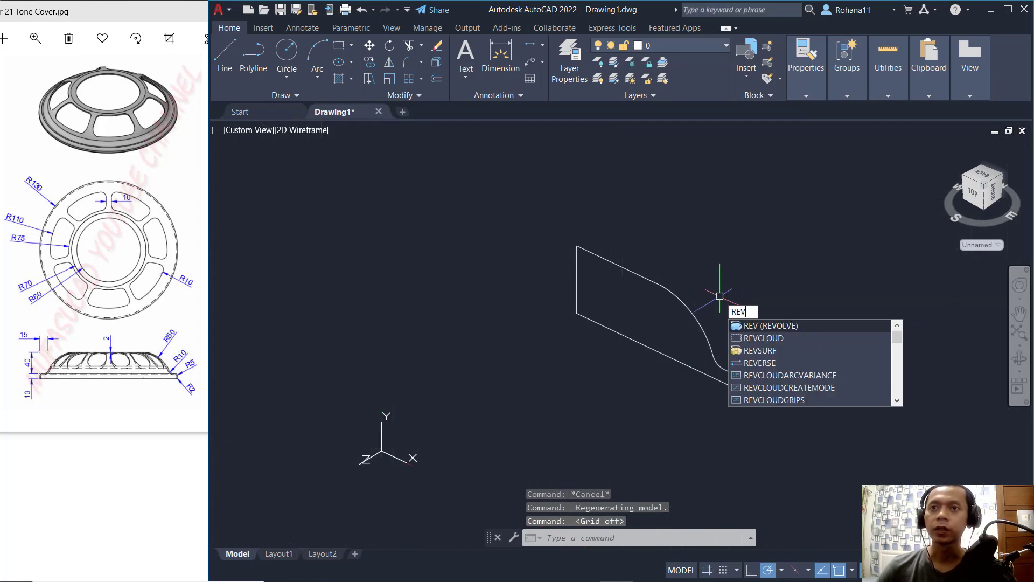
click(774, 327)
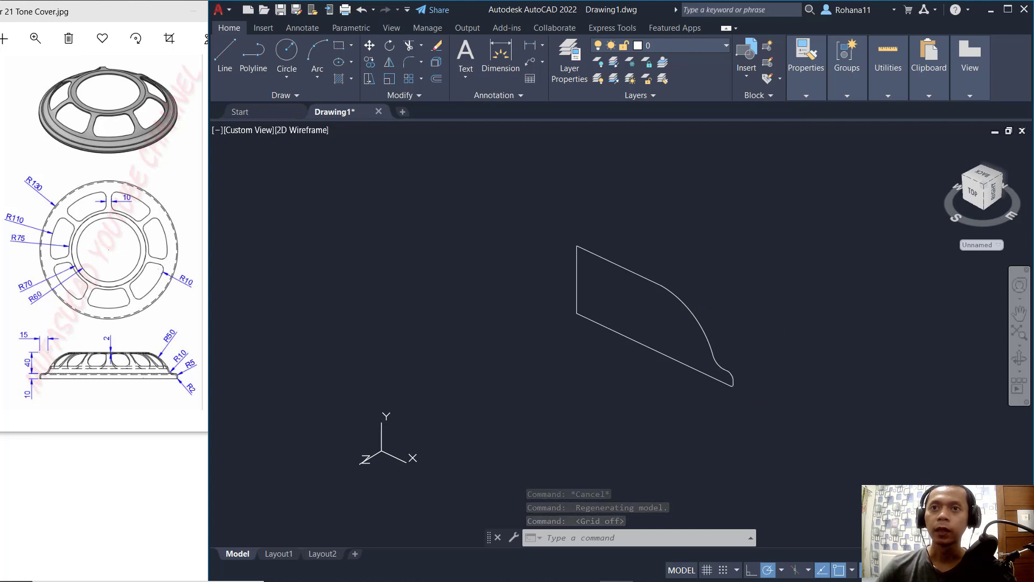
click(684, 304)
key(Return)
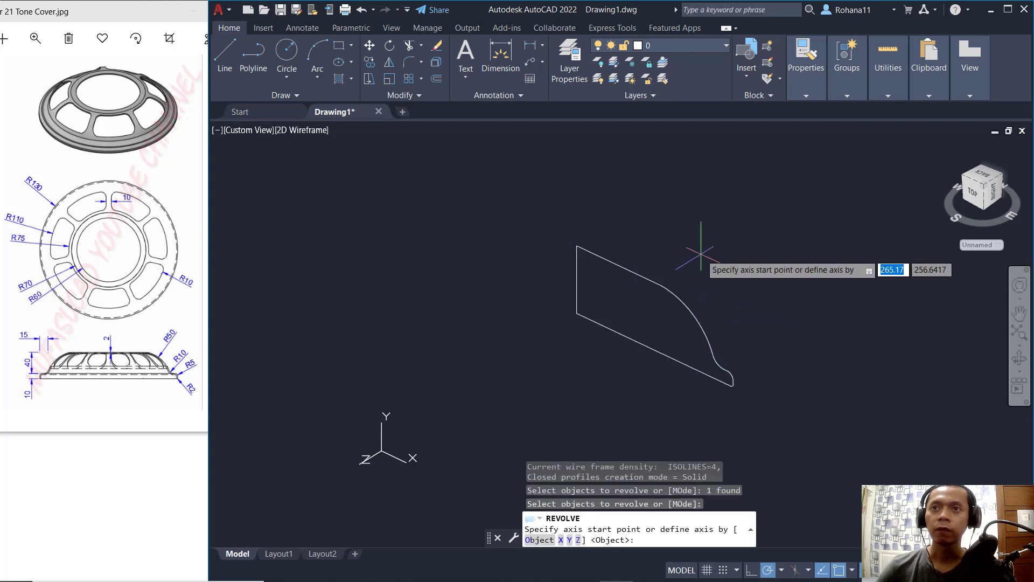
click(577, 313)
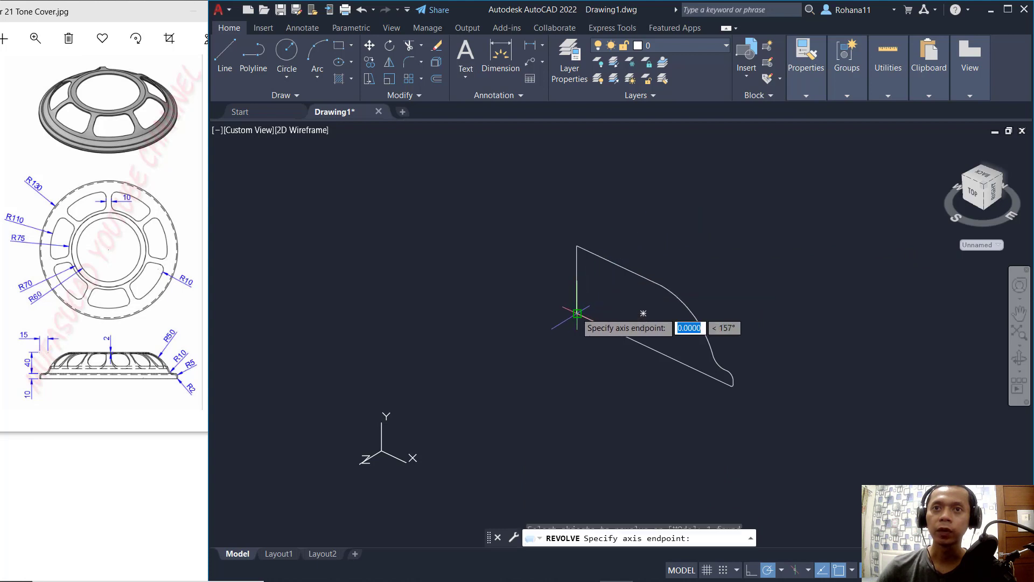
click(577, 199)
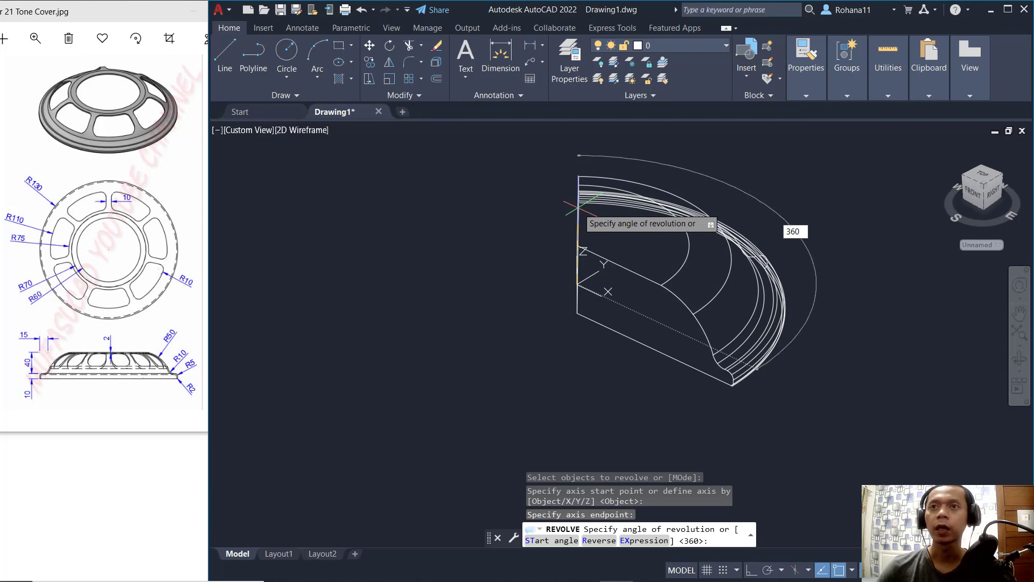
text(360)
key(Return)
mouse_move(631, 302)
shift+middle_down()
mouse_move(629, 249)
mouse_move(614, 311)
mouse_move(614, 302)
shift+middle_up()
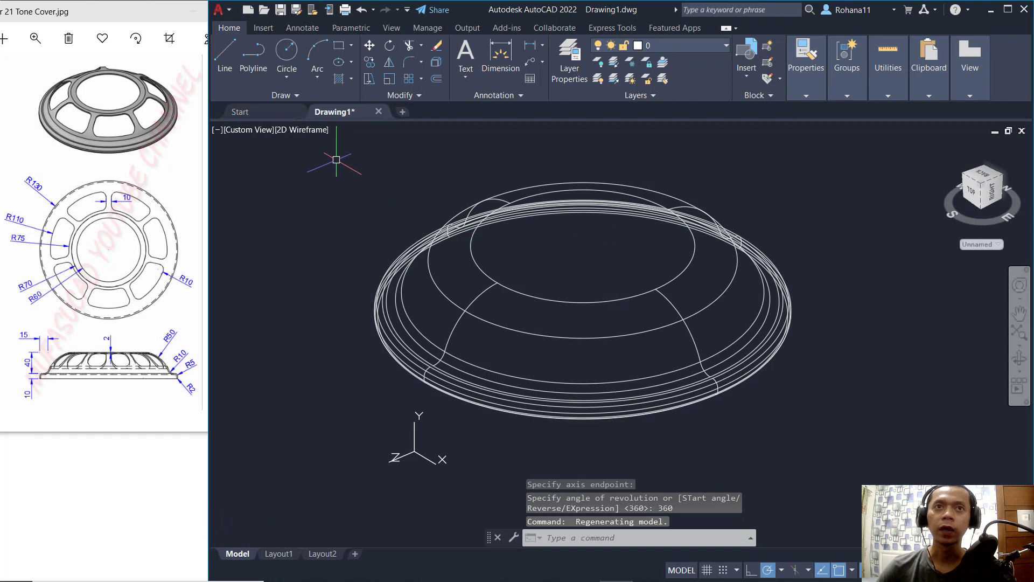
- Display the solid in the Shaded with edges style and set FACETRES to 10
click(306, 134)
click(324, 225)
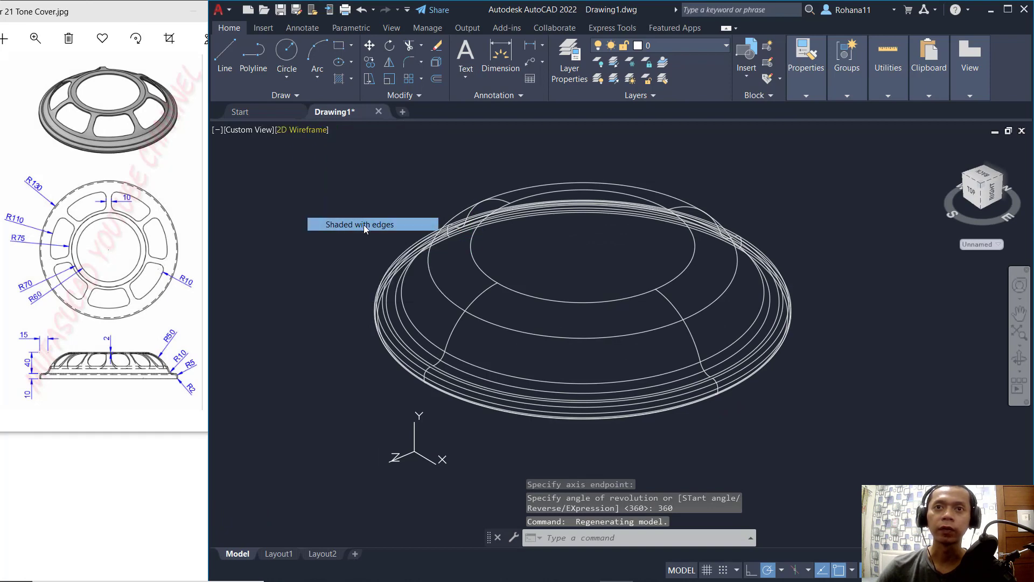
mouse_move(612, 278)
shift+middle_down()
mouse_move(609, 307)
mouse_move(578, 205)
mouse_move(570, 248)
mouse_move(512, 323)
mouse_move(461, 330)
mouse_move(619, 344)
mouse_move(631, 323)
mouse_move(595, 267)
shift+middle_up()
text(FACETRES)
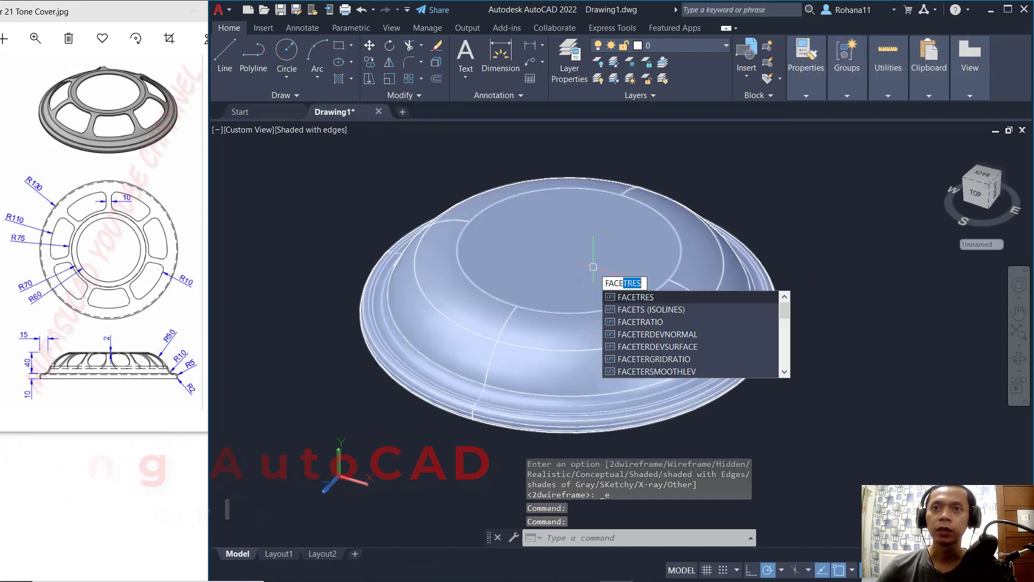
key(Return)
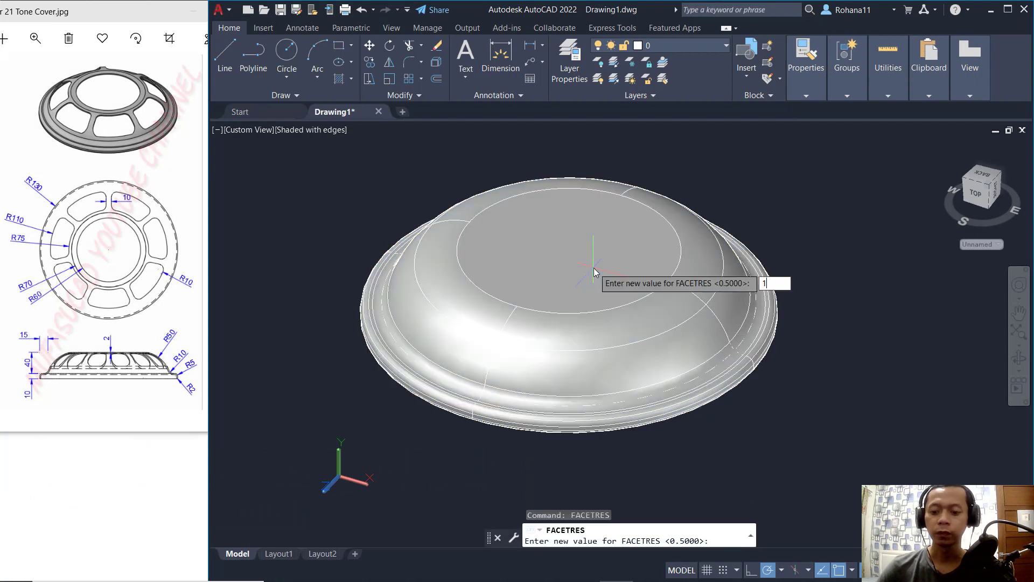
key(Return)
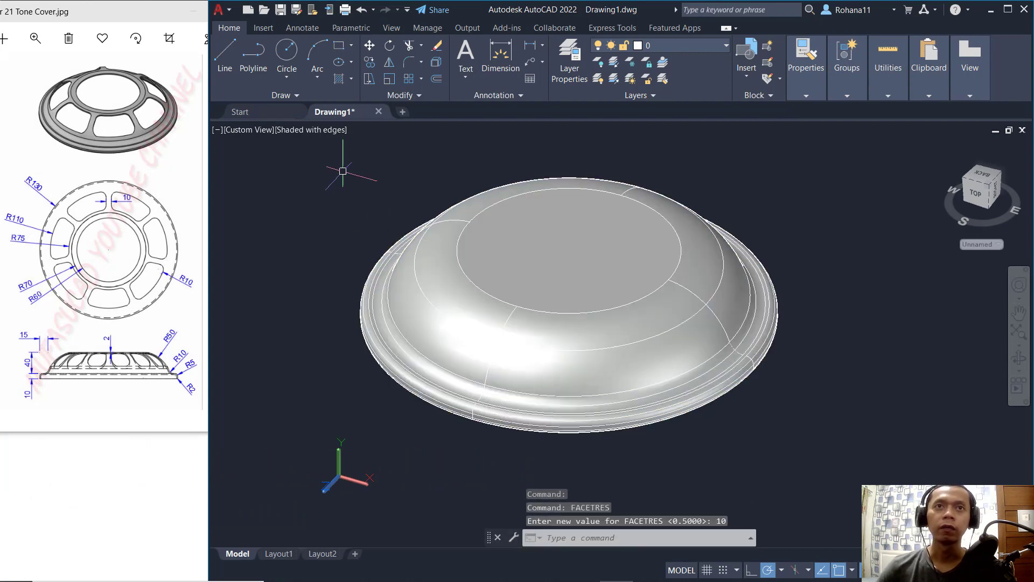
- Return the display to 2D Wireframe and switch to the Top view
click(320, 132)
click(355, 161)
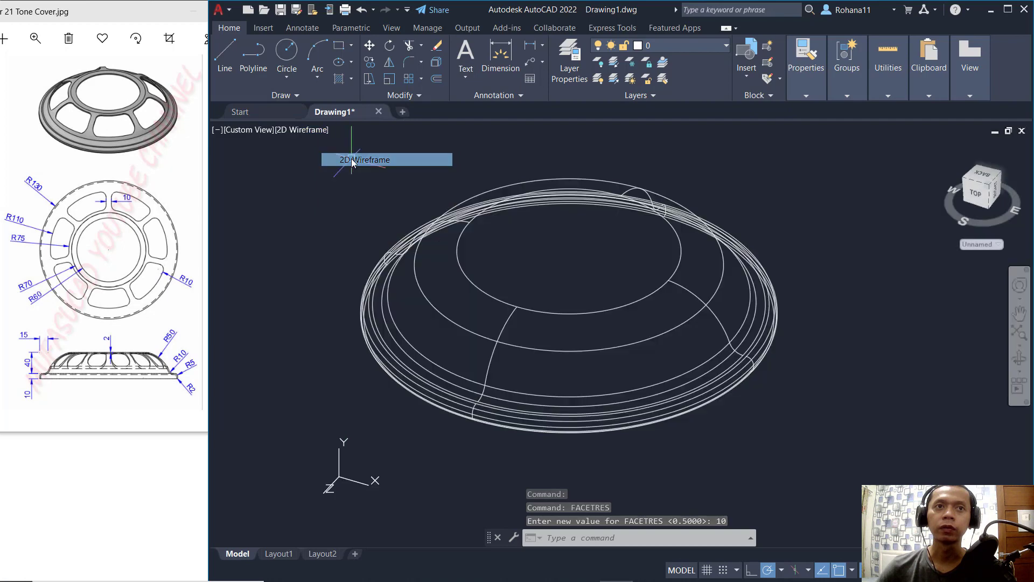
click(245, 131)
click(269, 160)
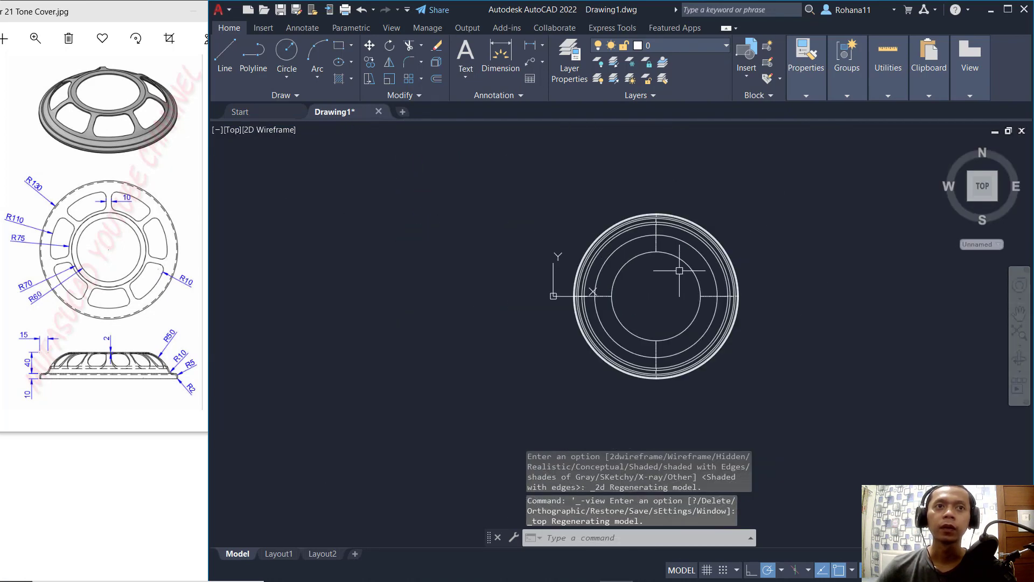
- Draw a circle with radius 60 in the empty space beside the revolved solid
text(c)
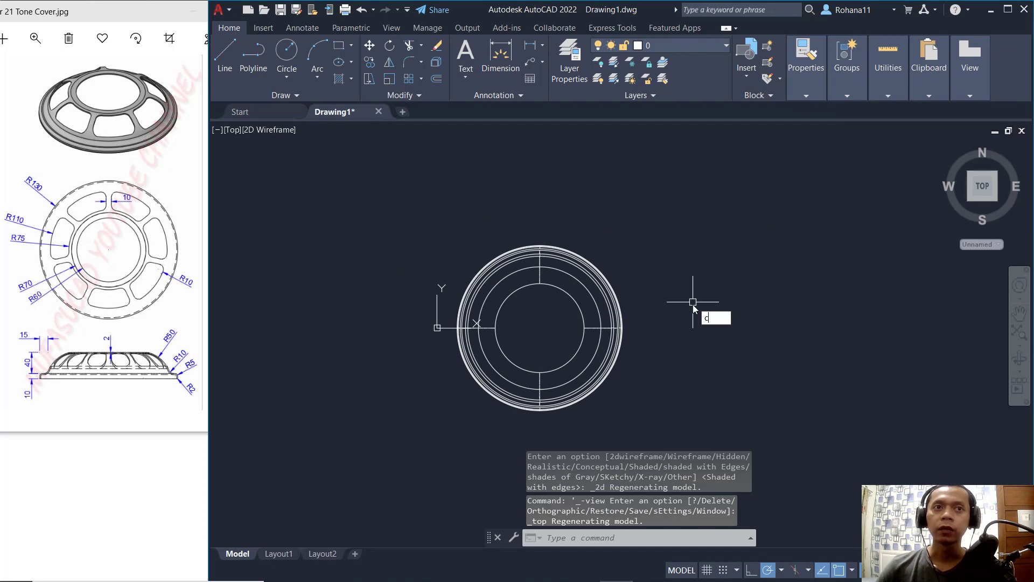
key(Return)
click(775, 322)
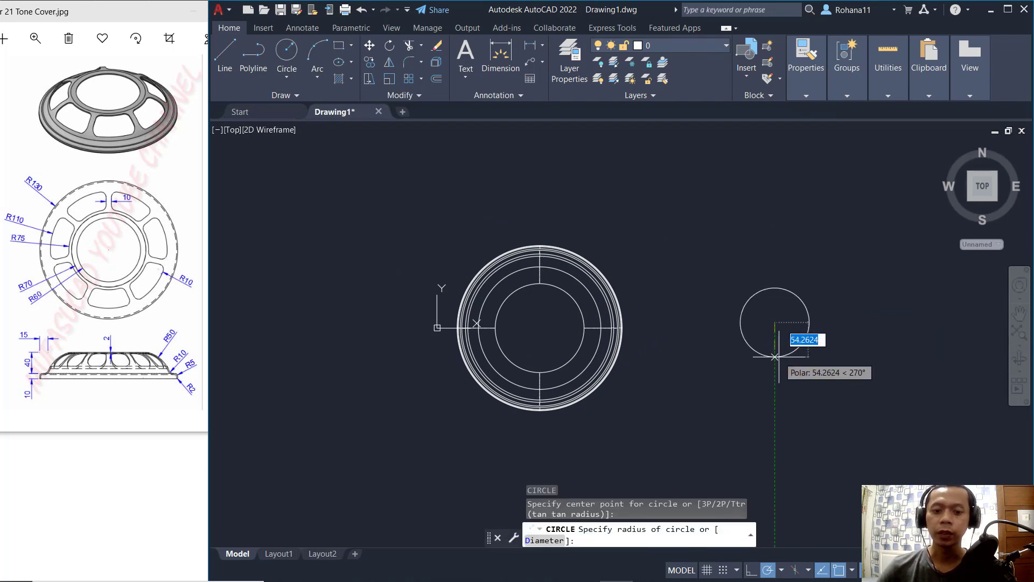
text(6)
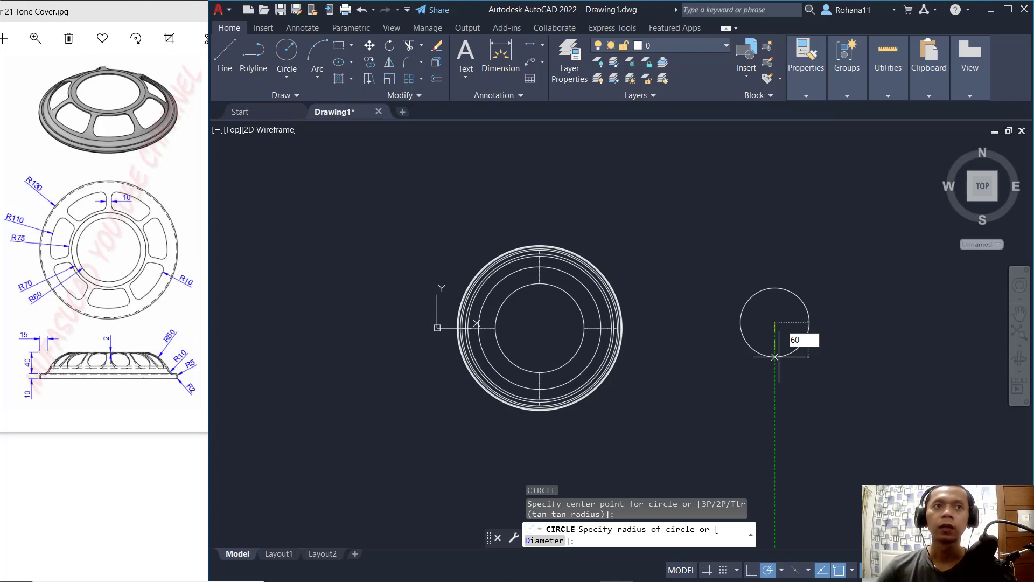
text(0)
key(Return)
- Add two circles with radii 110 and 75 concentric with the radius 60 circle
key(Return)
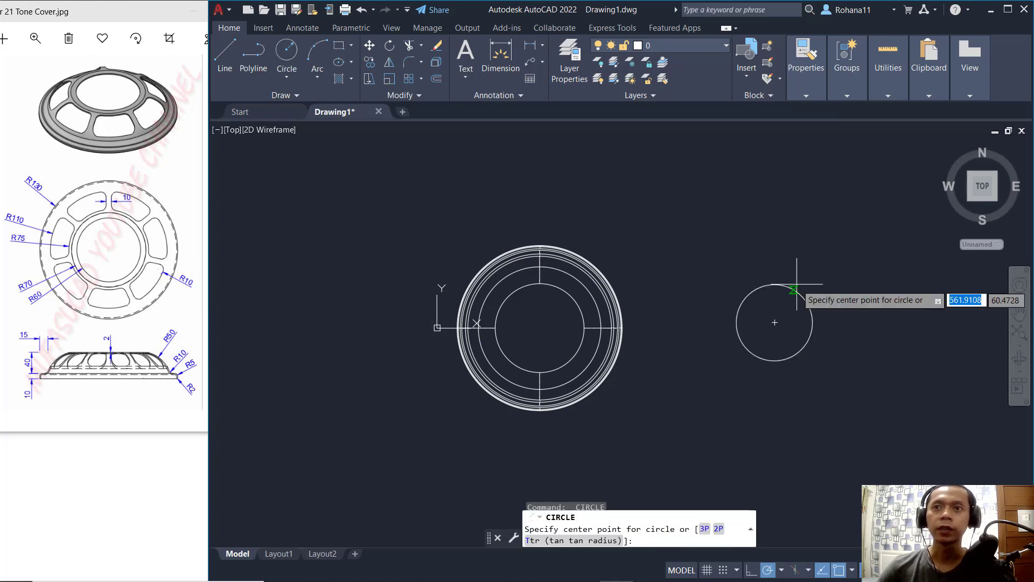
click(775, 322)
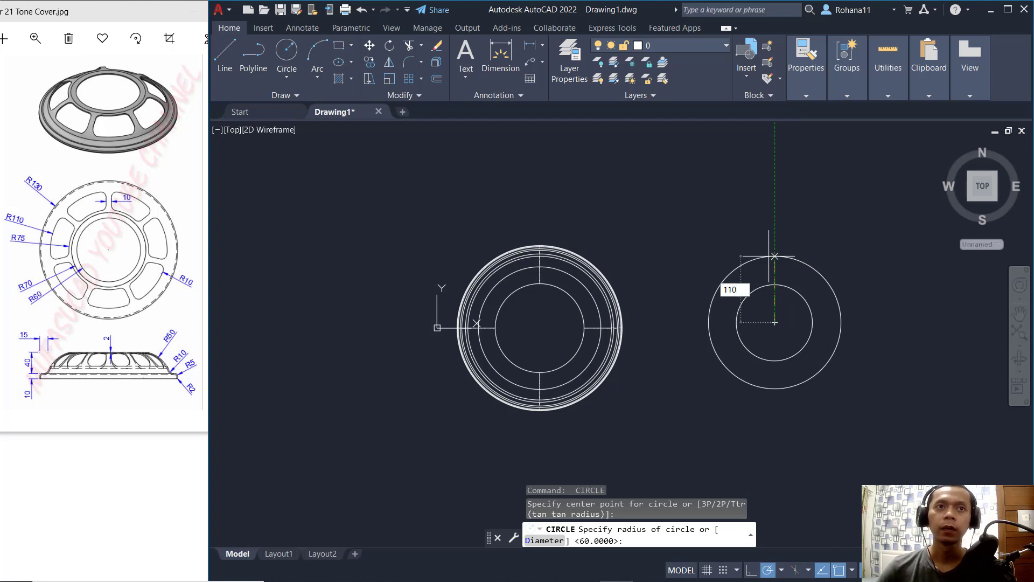
text(110)
key(Return)
key(Return)
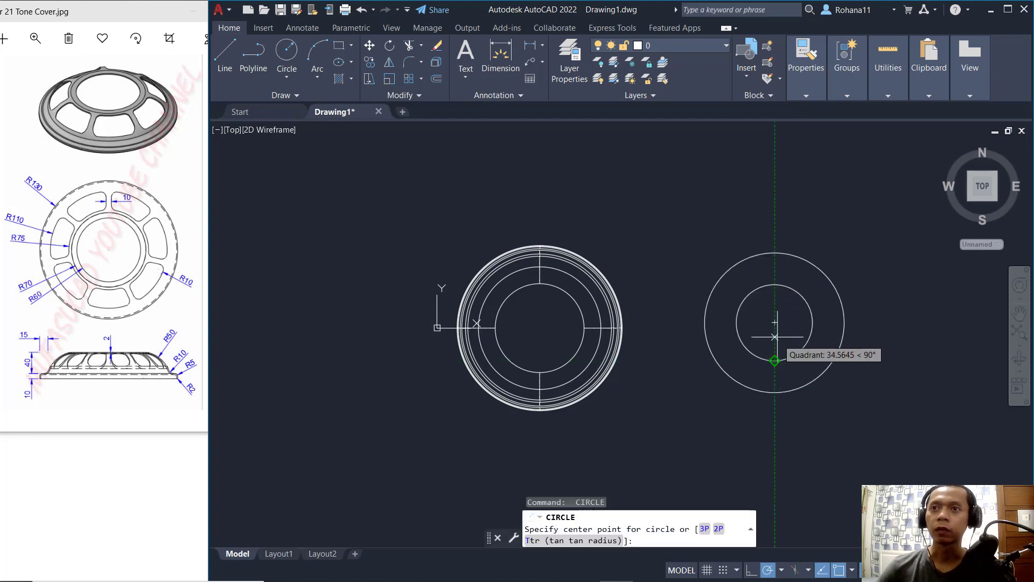
click(775, 322)
text(7)
key(Return)
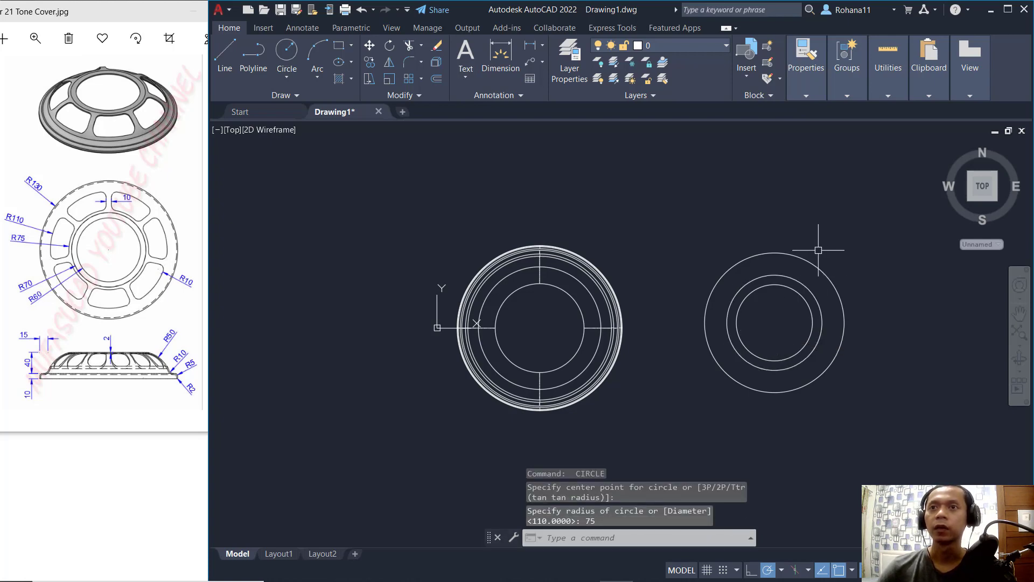
- Draw a vertical line on the circles' centerline, from just inside the radius 75 circle up past the outer circle
scroll(782, 272, up, 4)
text(l)
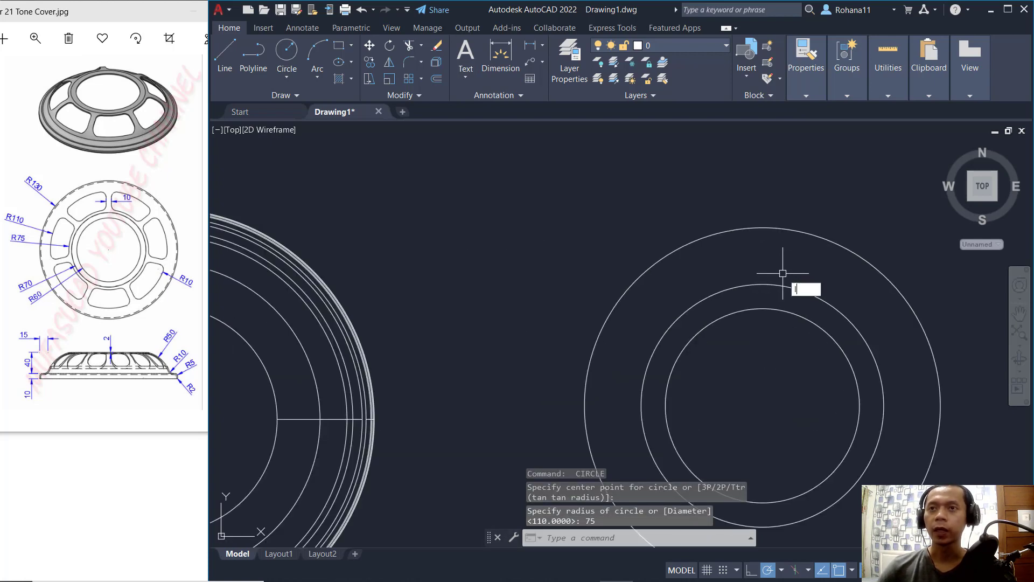
key(Return)
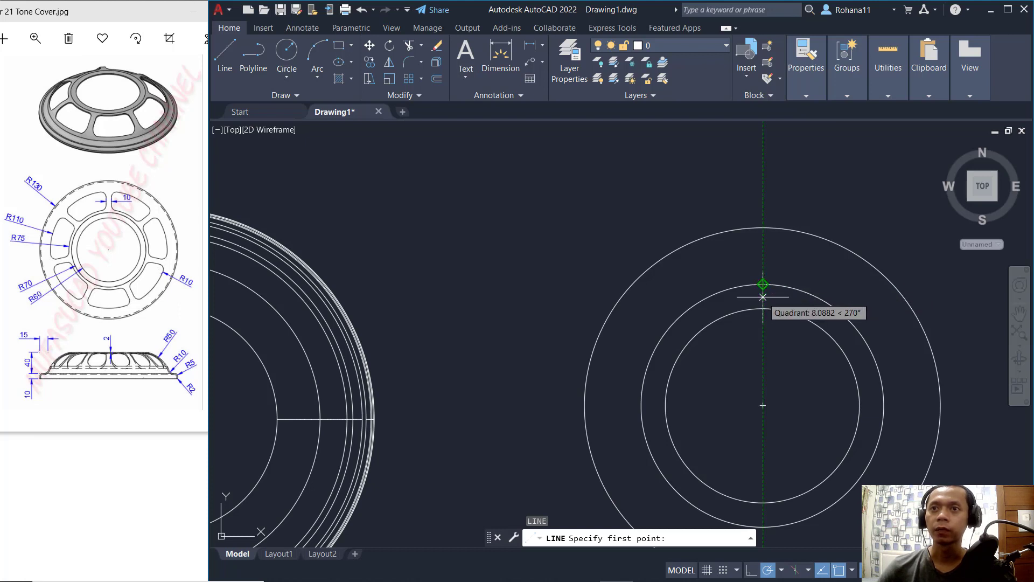
click(763, 284)
click(763, 192)
key(Return)
- Move the vertical line 5 units to the right of the circles' centerline
text(m)
key(Return)
click(763, 237)
key(Return)
click(741, 203)
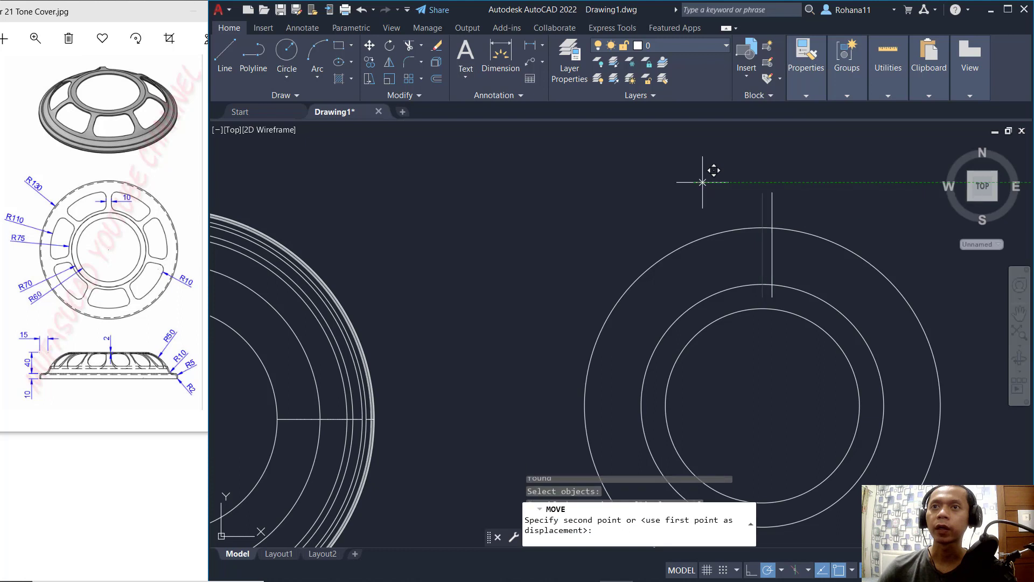
text(50)
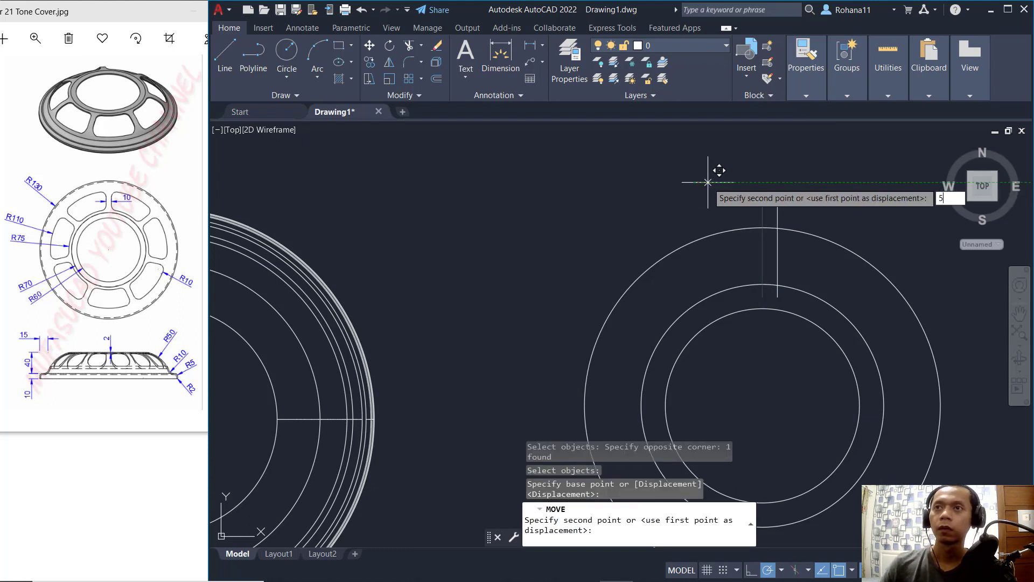
key(Return)
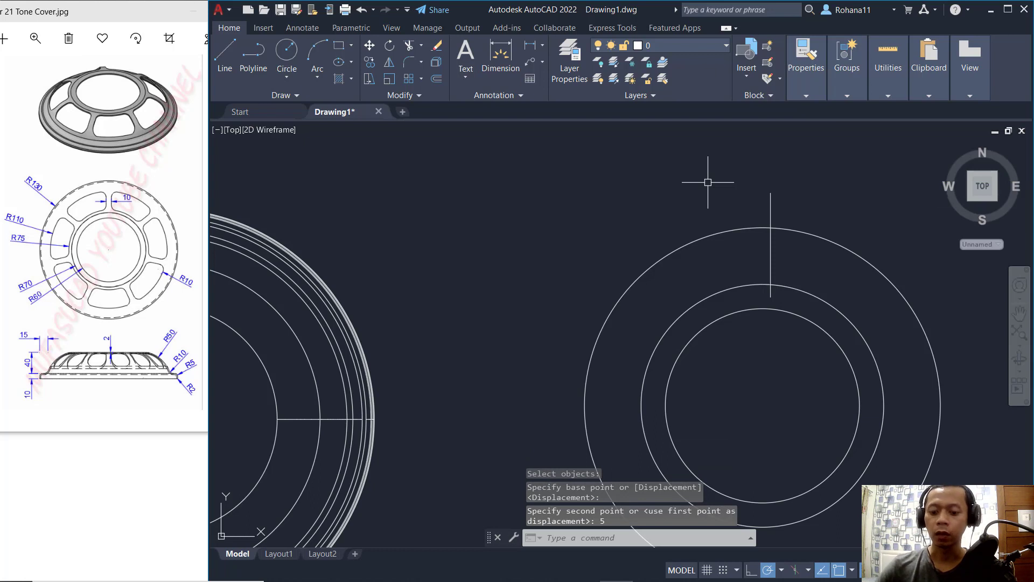
- Copy the vertical line 10 units to the left to form the rib's second side
text(co)
key(Return)
click(806, 169)
click(745, 199)
key(Return)
click(743, 177)
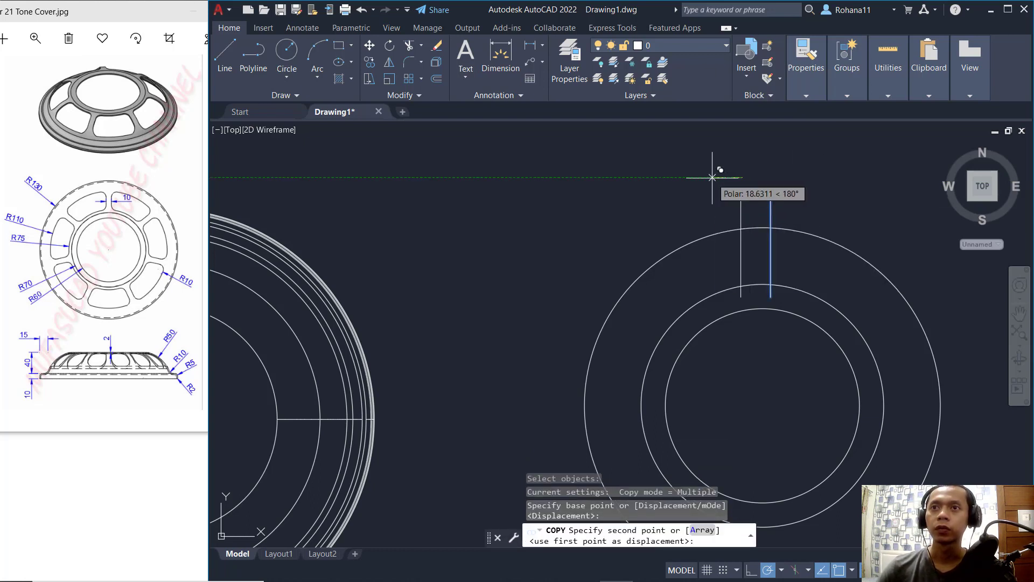
text(10)
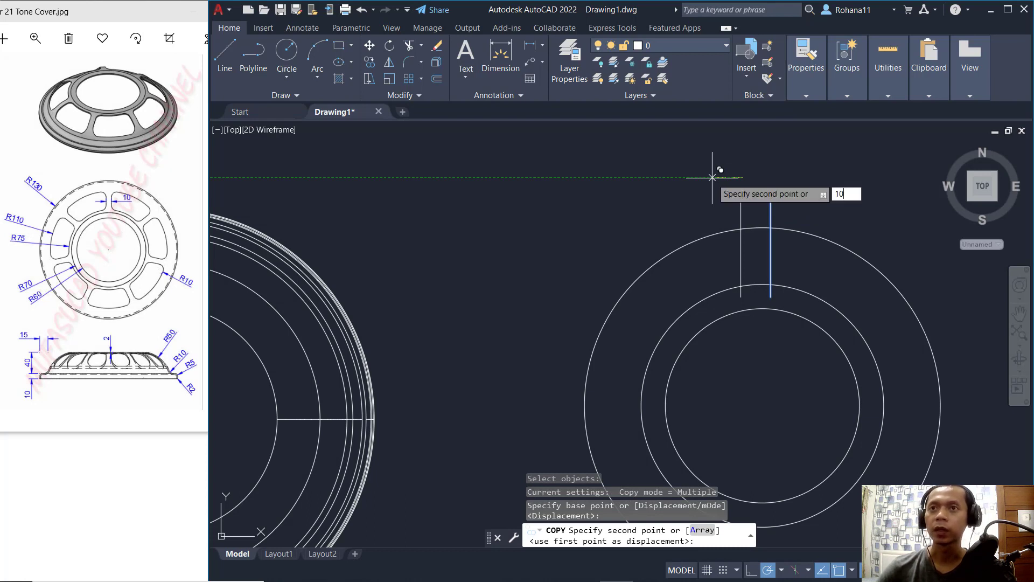
key(Return)
key(Return)
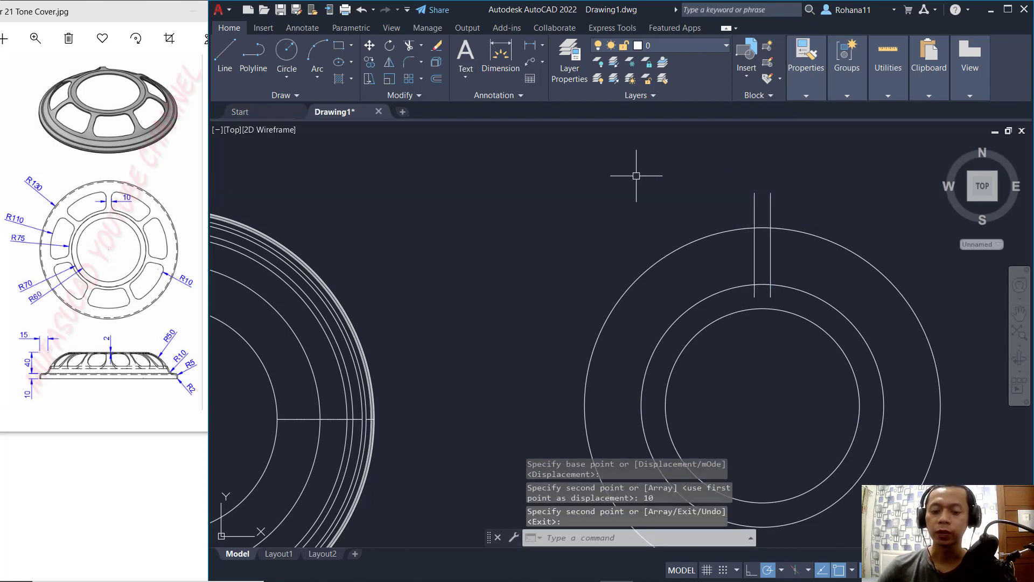
- Trim both rib lines so they span only between the radius 75 and radius 110 circles
text(tr)
key(Return)
click(773, 178)
click(740, 223)
click(771, 290)
click(755, 290)
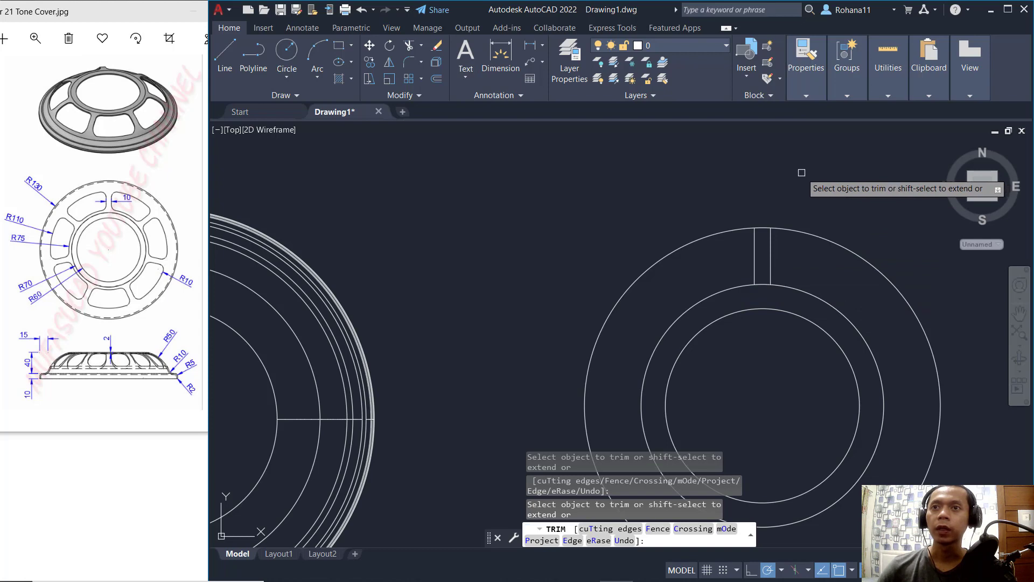
key(Return)
- Polar array the two rib lines around the circles' center with 7 items
middle_drag(789, 228, 734, 227)
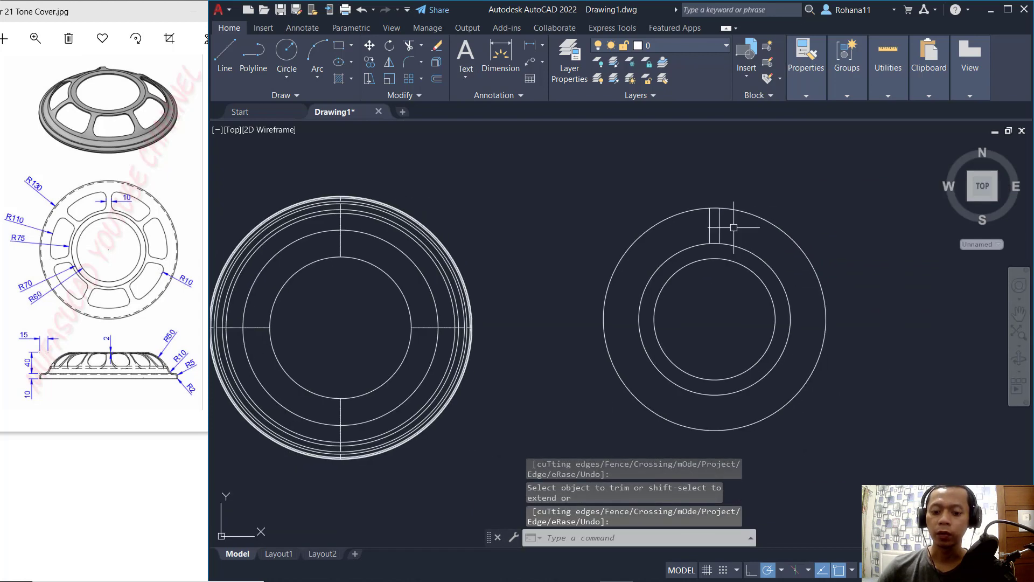
key(Return)
click(734, 242)
click(707, 214)
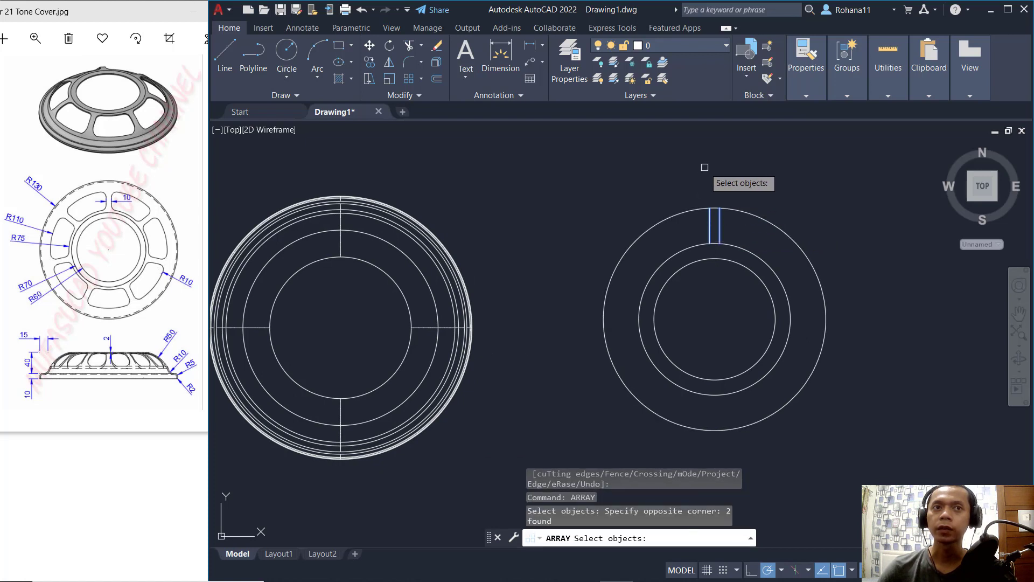
key(Return)
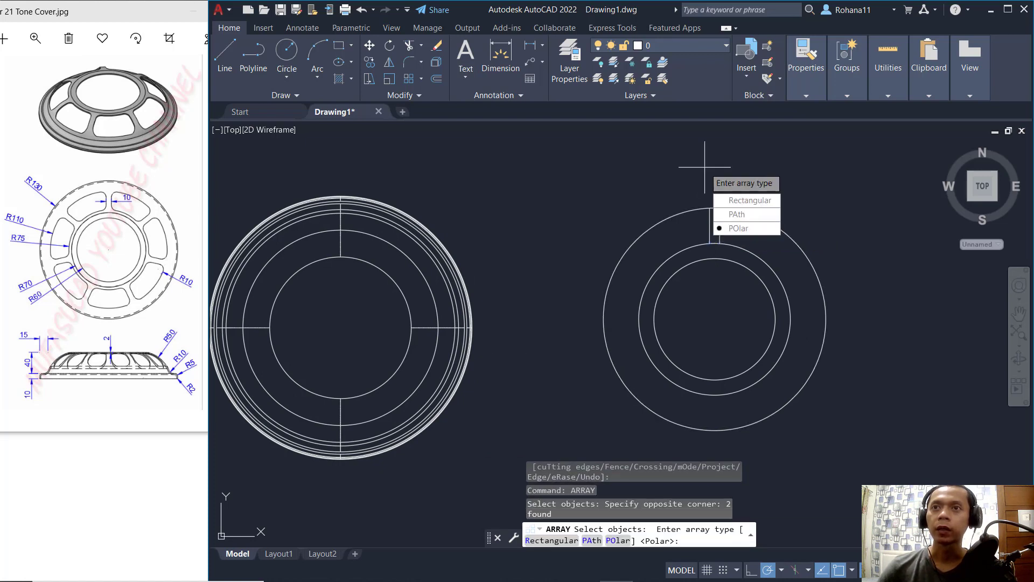
click(737, 227)
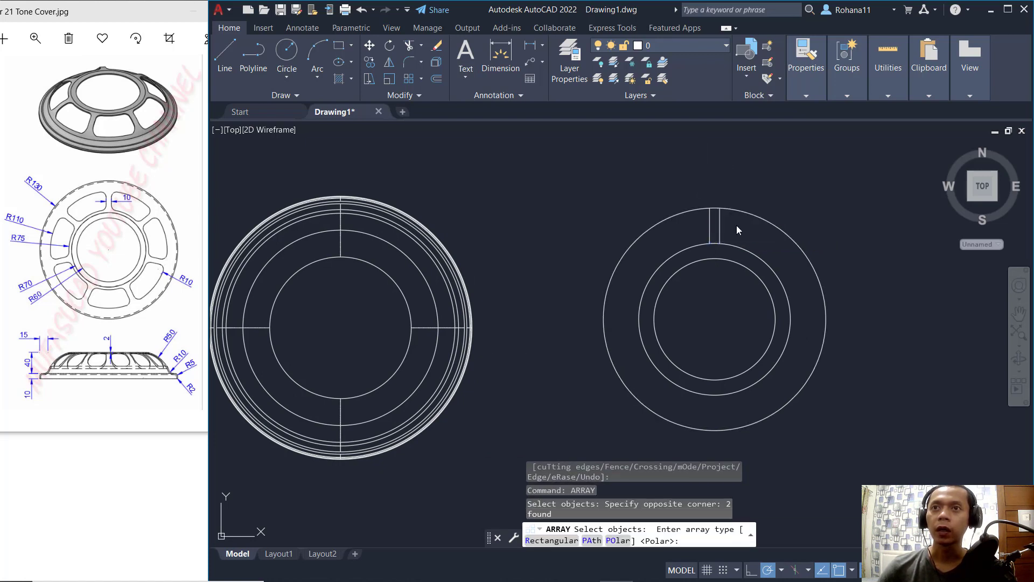
click(715, 319)
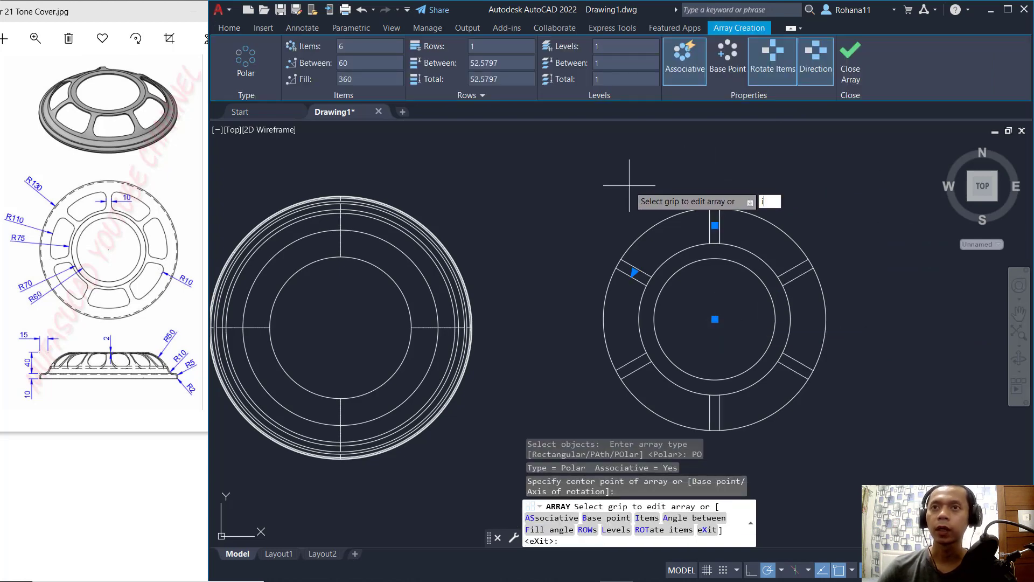
text(i)
key(Return)
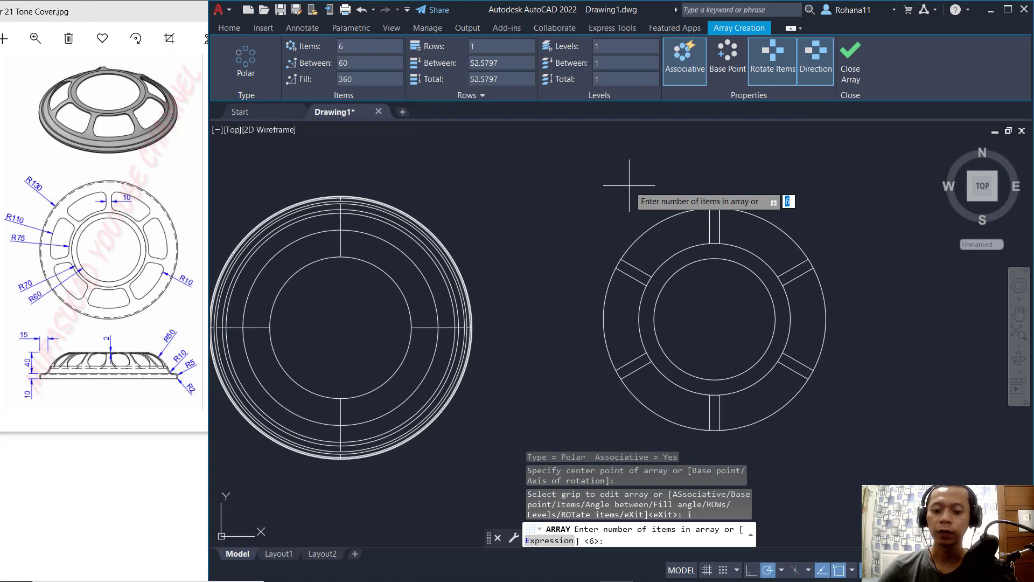
key(Return)
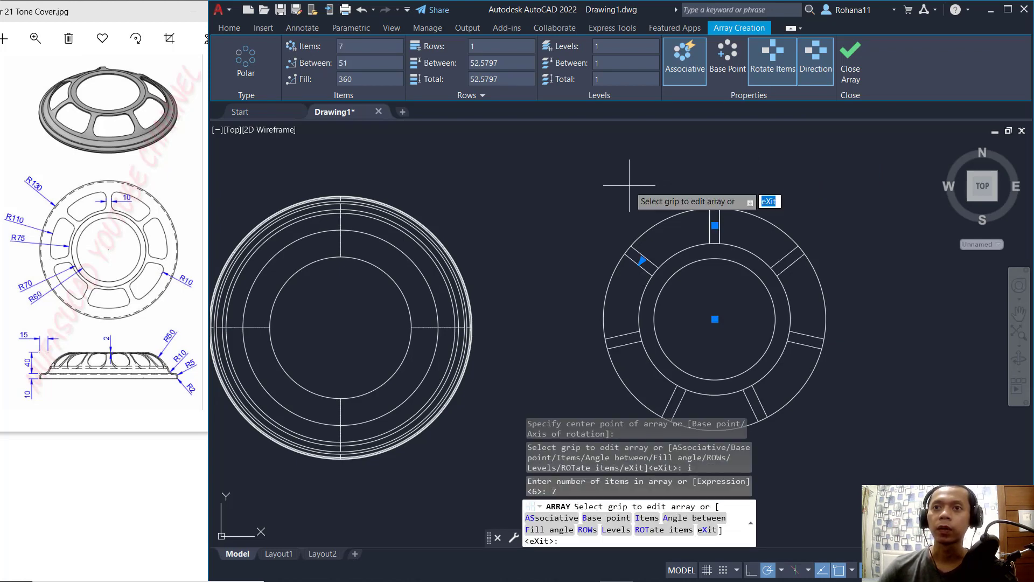
key(Return)
- Create a closed polyline boundary of the lowest window area between two ribs and the radius 75 and 110 circles
middle_drag(717, 313, 690, 290)
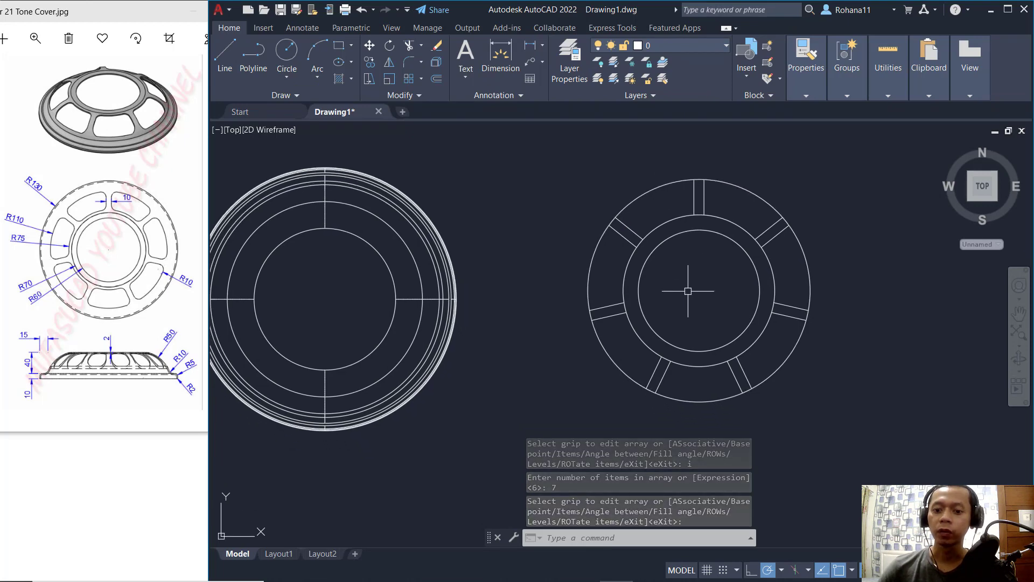
text(BO)
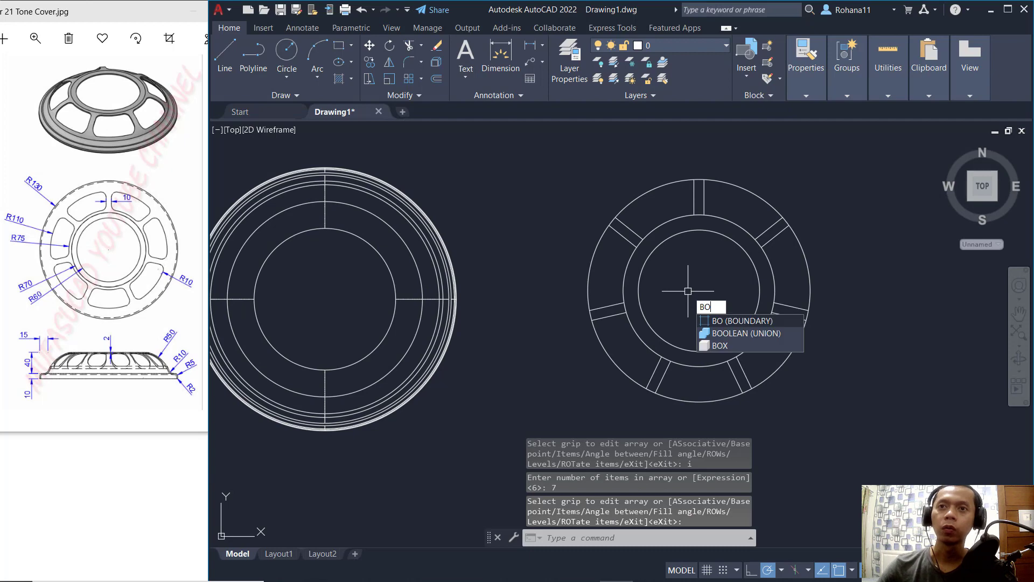
key(Return)
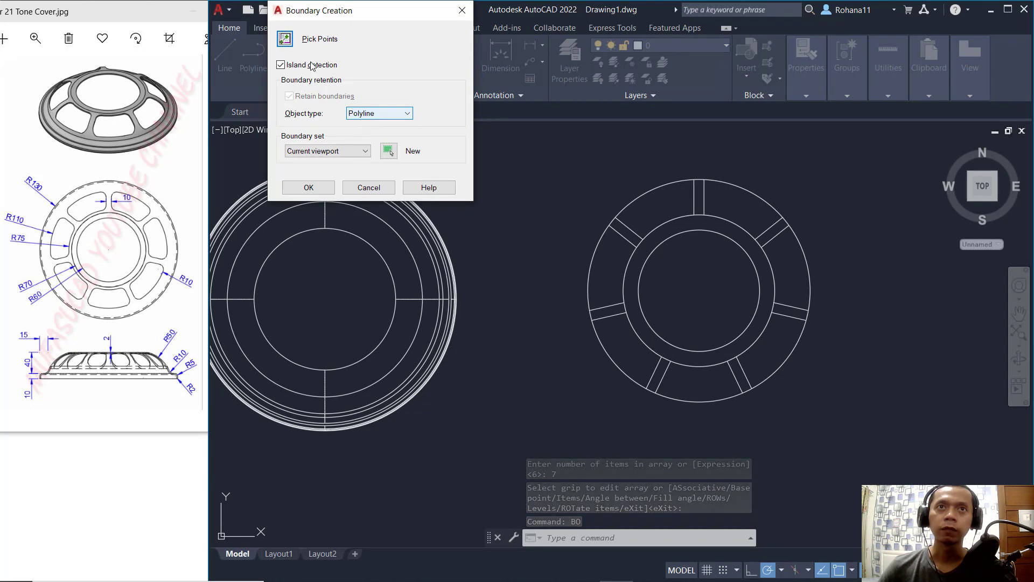
click(287, 38)
click(700, 383)
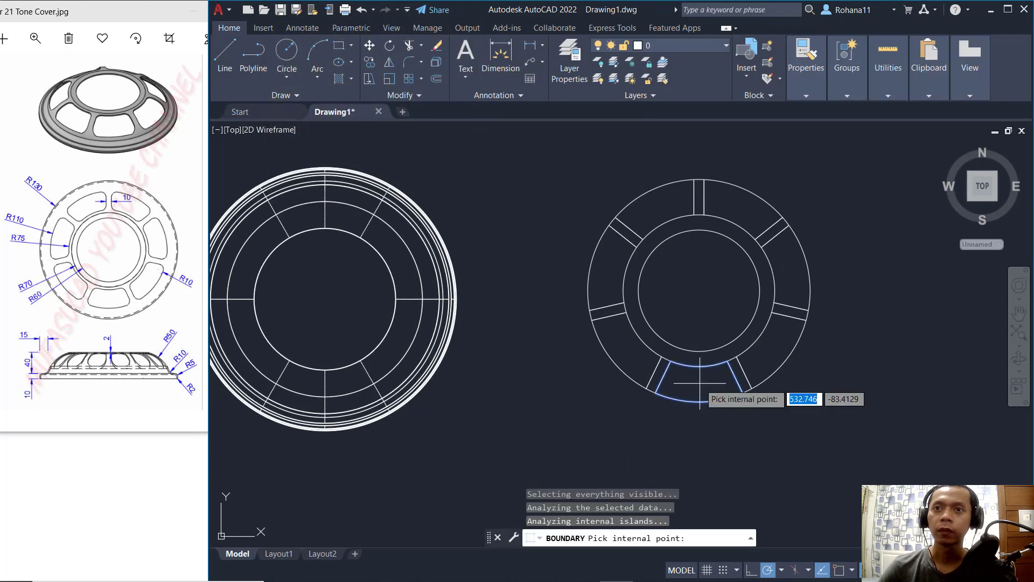
key(Return)
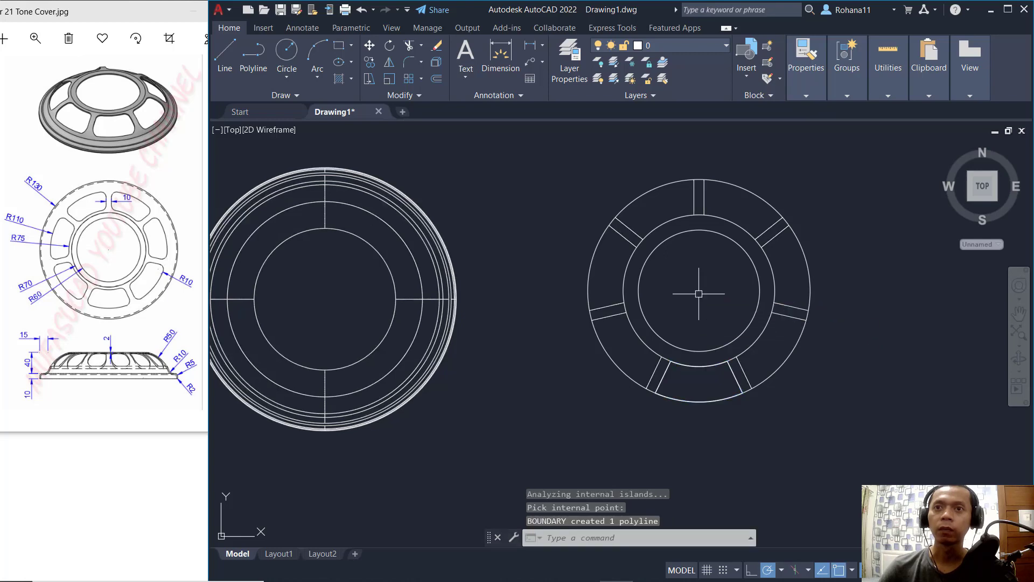
click(703, 400)
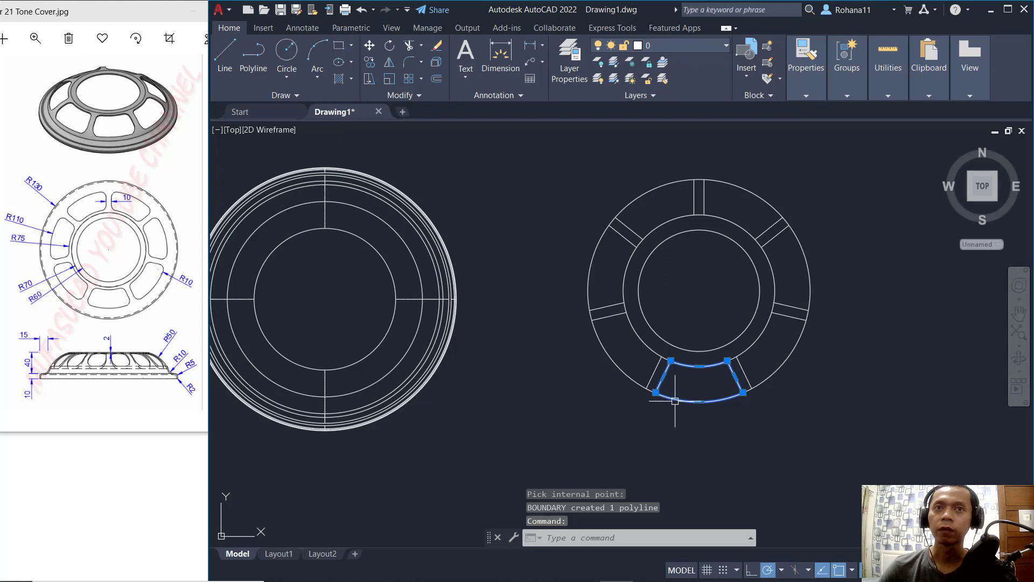
key(Escape)
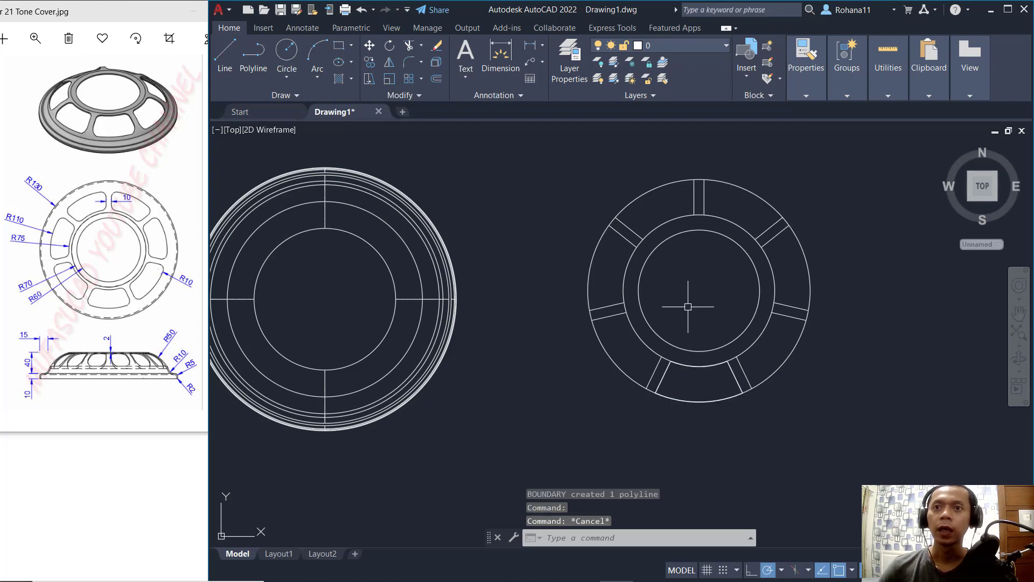
- Move the window outline and the innermost circle from the circles' center to the center of the revolved cover's base
text(m)
key(Return)
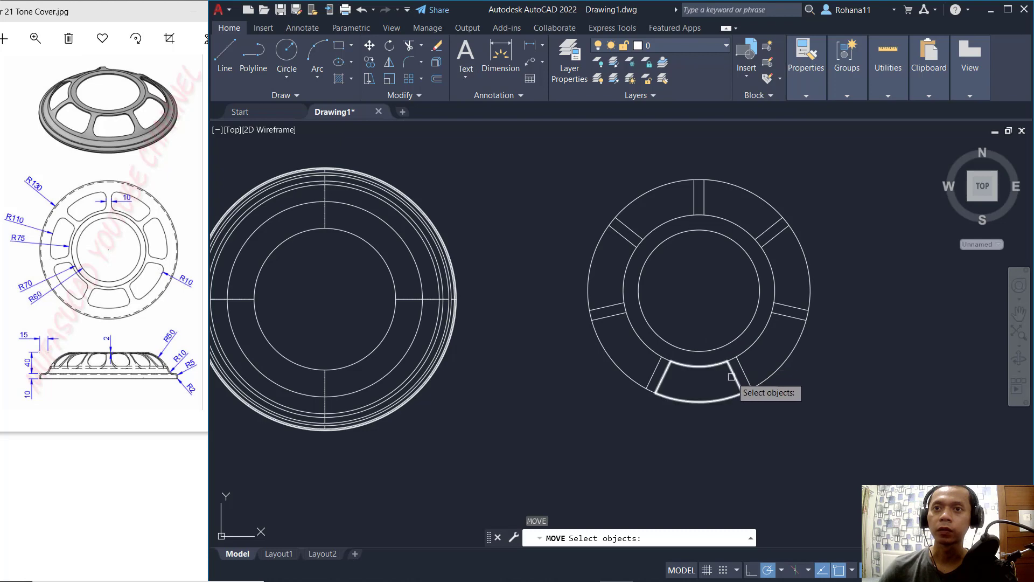
click(732, 377)
click(731, 342)
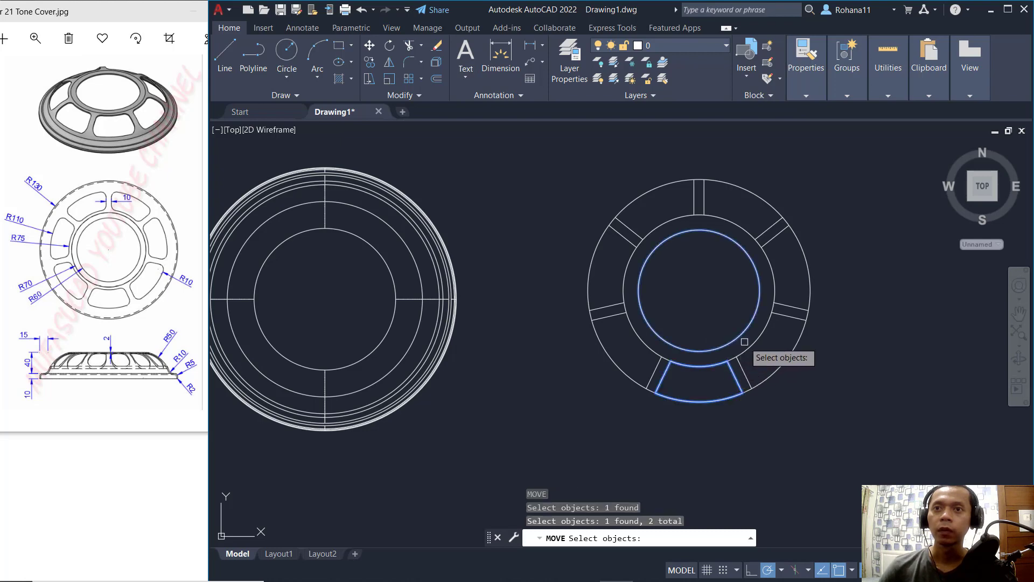
key(Return)
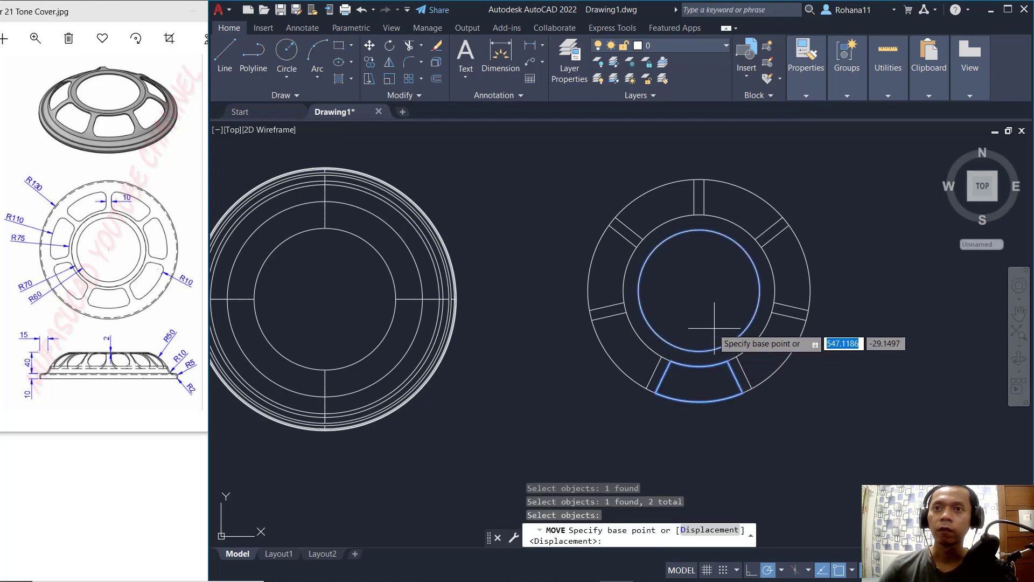
click(699, 291)
scroll(695, 299, down, 3)
shift+middle_drag(695, 299, 593, 204)
scroll(492, 277, up, 3)
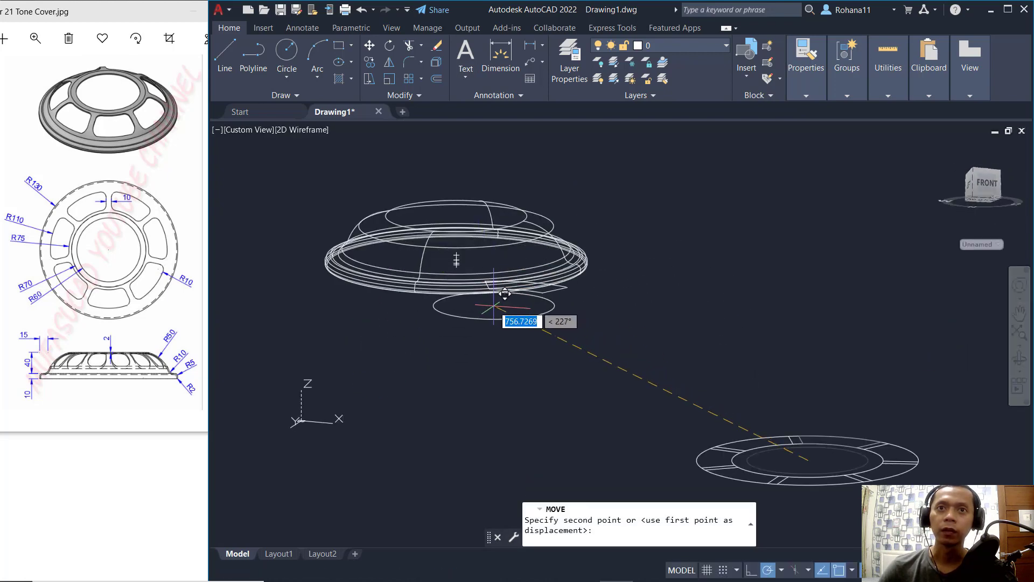
shift+right_click(541, 341)
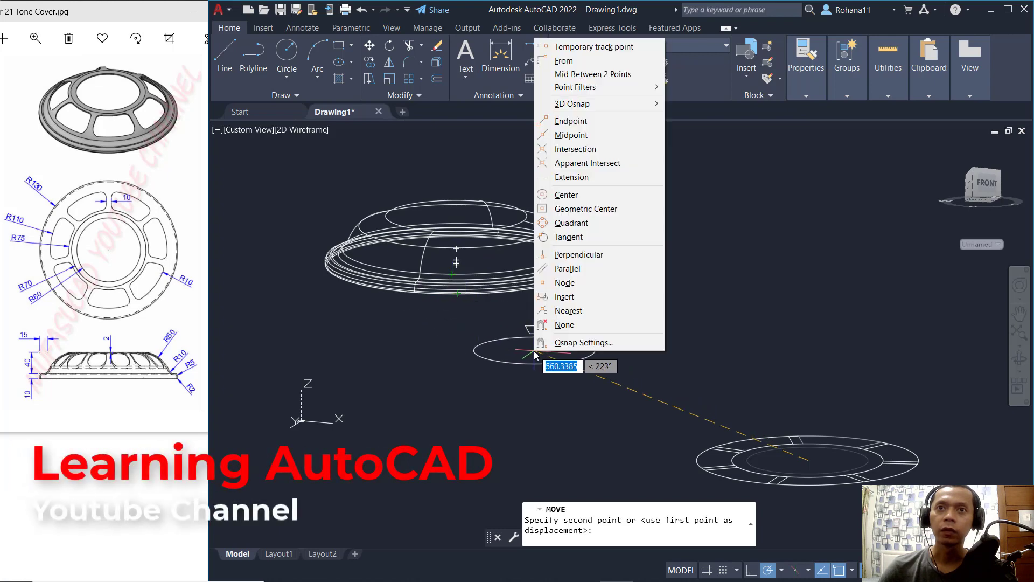
click(585, 197)
scroll(465, 300, up, 5)
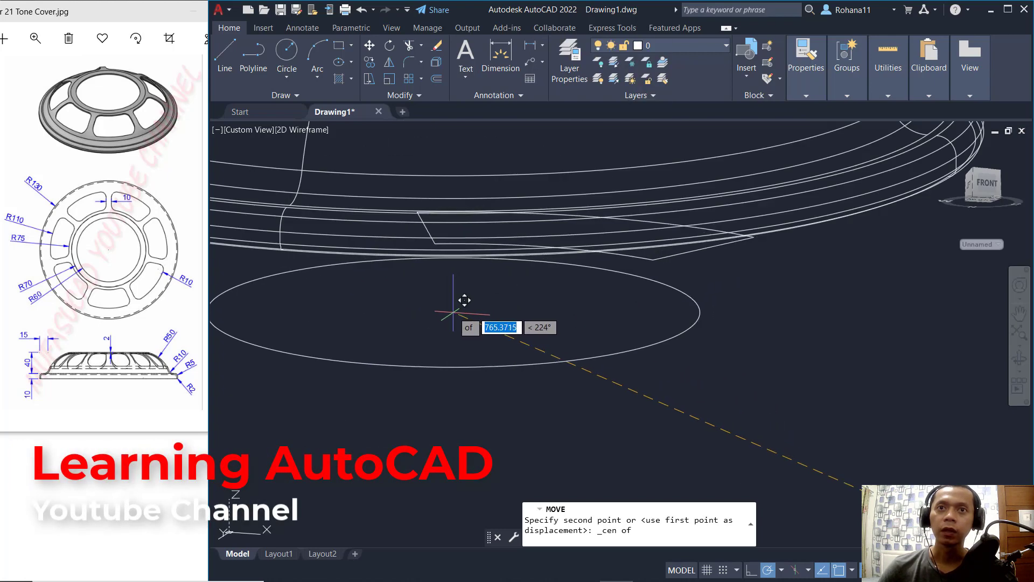
click(450, 136)
- Erase the leftover radius 75 and 110 circles and the arrayed rib lines beside the cover
scroll(586, 267, down, 4)
shift+middle_drag(931, 375, 873, 420)
click(934, 483)
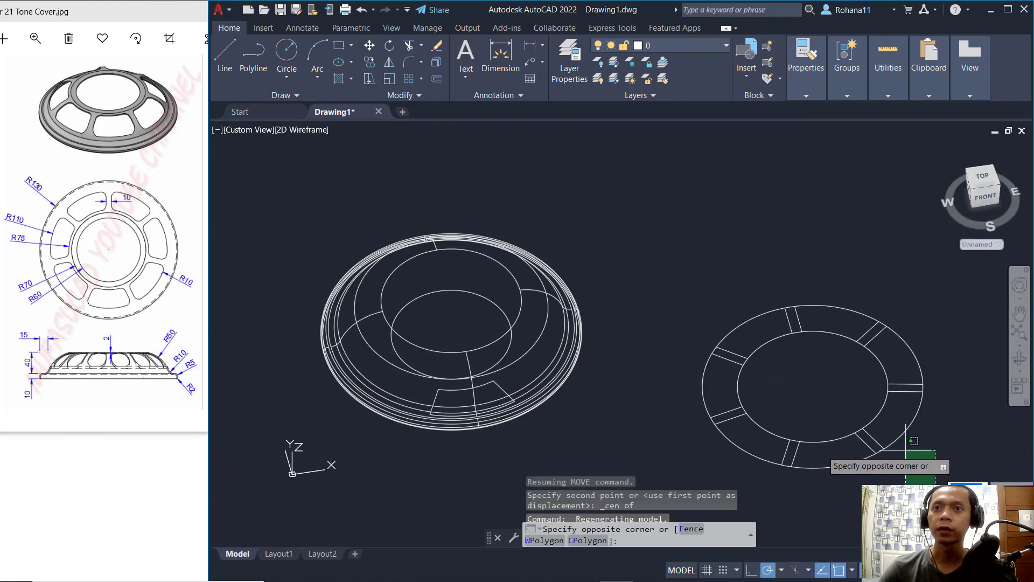
click(683, 233)
key(Delete)
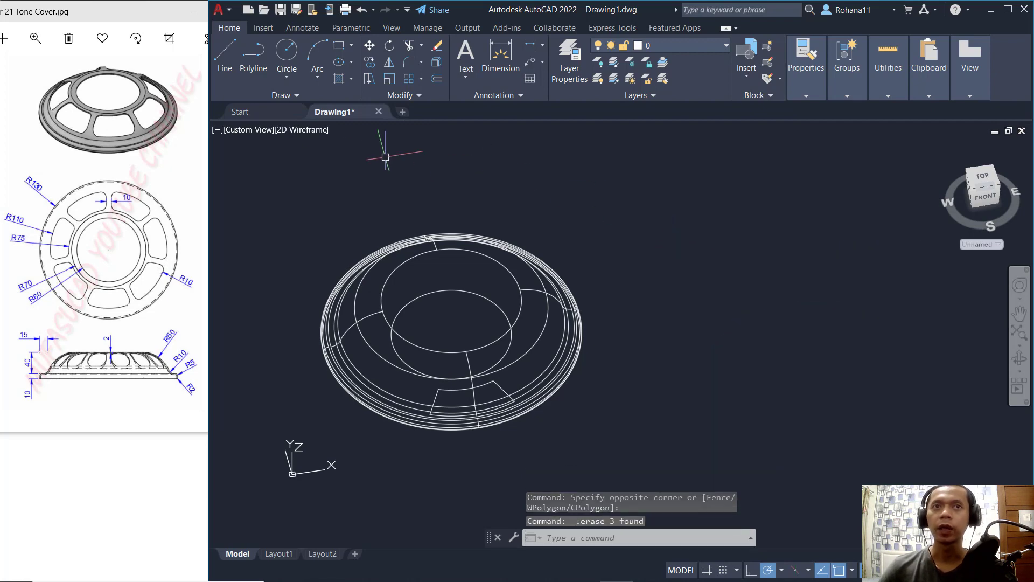
- Set the visual style to Shaded with edges and show the cover's flat underside
click(298, 130)
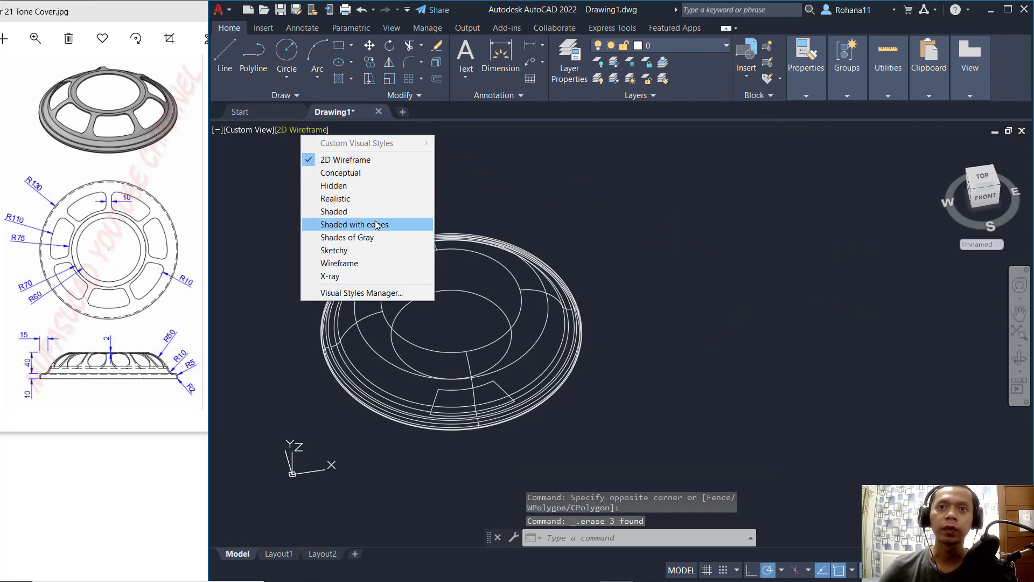
click(378, 223)
shift+middle_drag(493, 288, 494, 164)
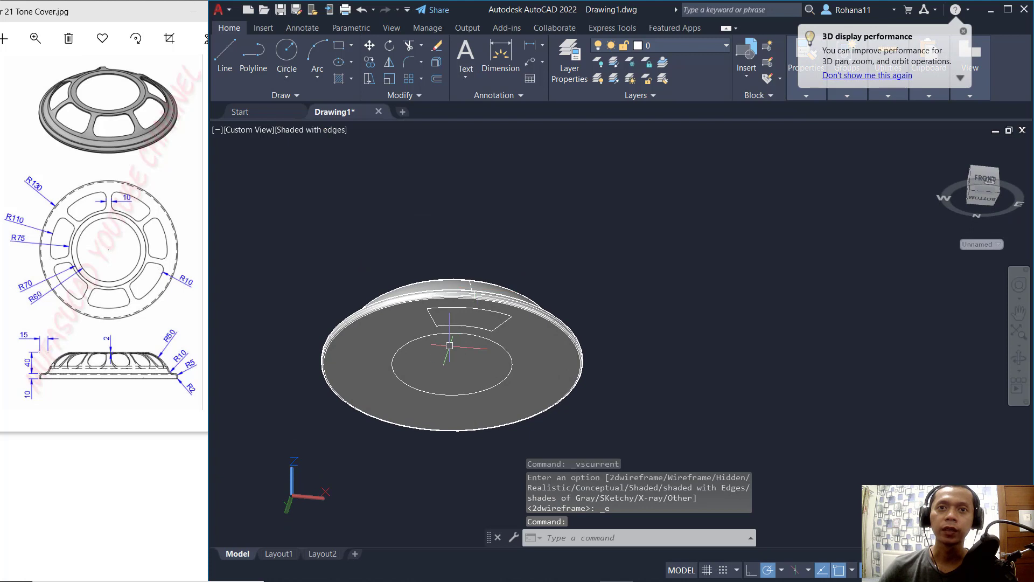
middle_drag(486, 357, 526, 346)
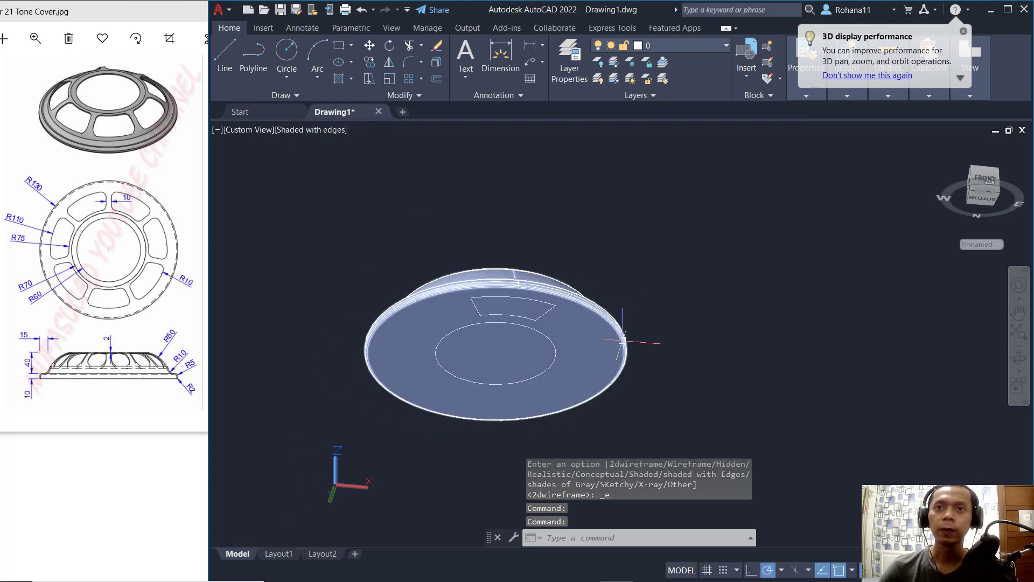
scroll(622, 341, down, 2)
scroll(565, 346, up, 2)
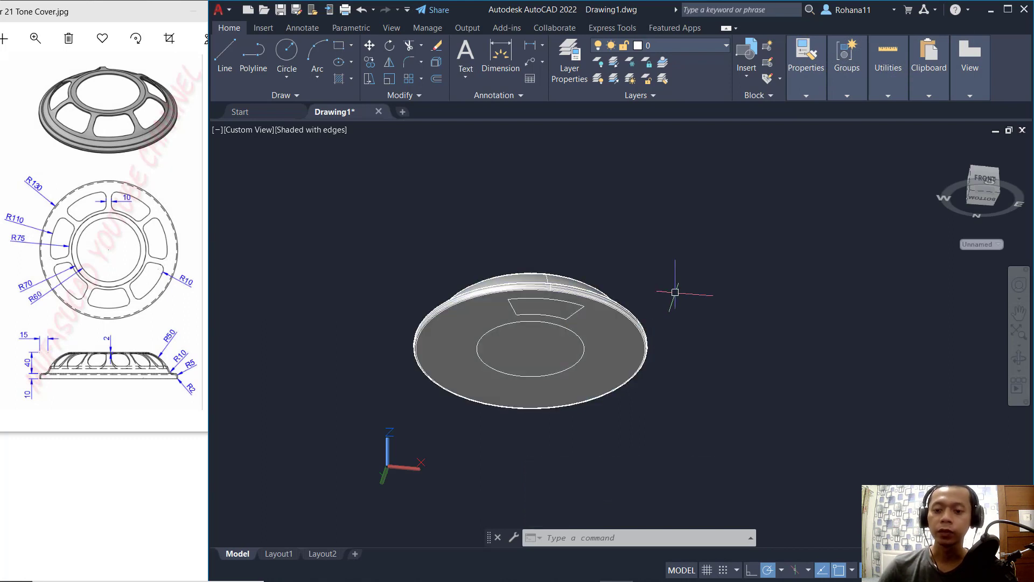
- Shell the cover solid with an offset distance of 2, removing only its flat underside face
text(li)
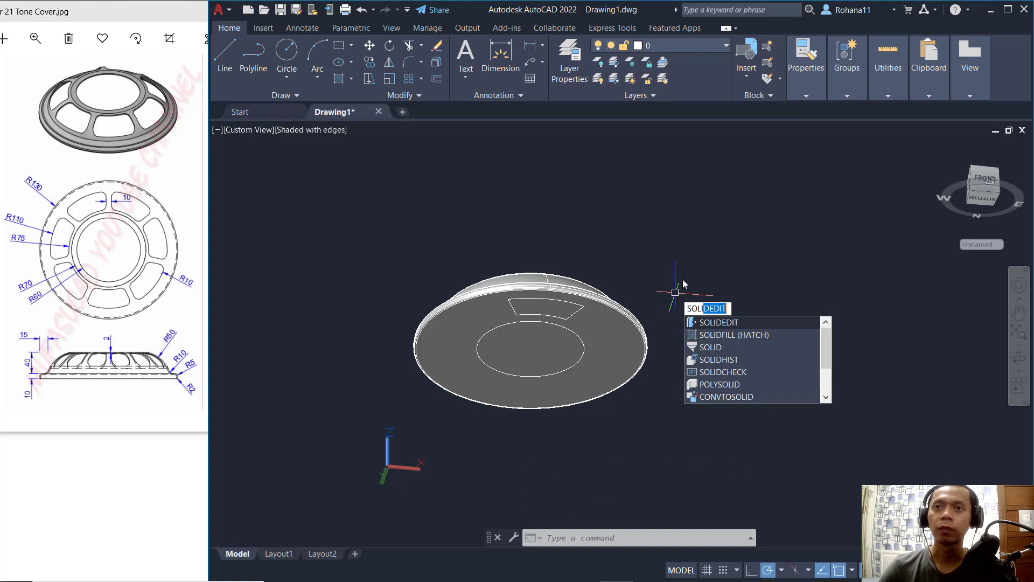
key(Return)
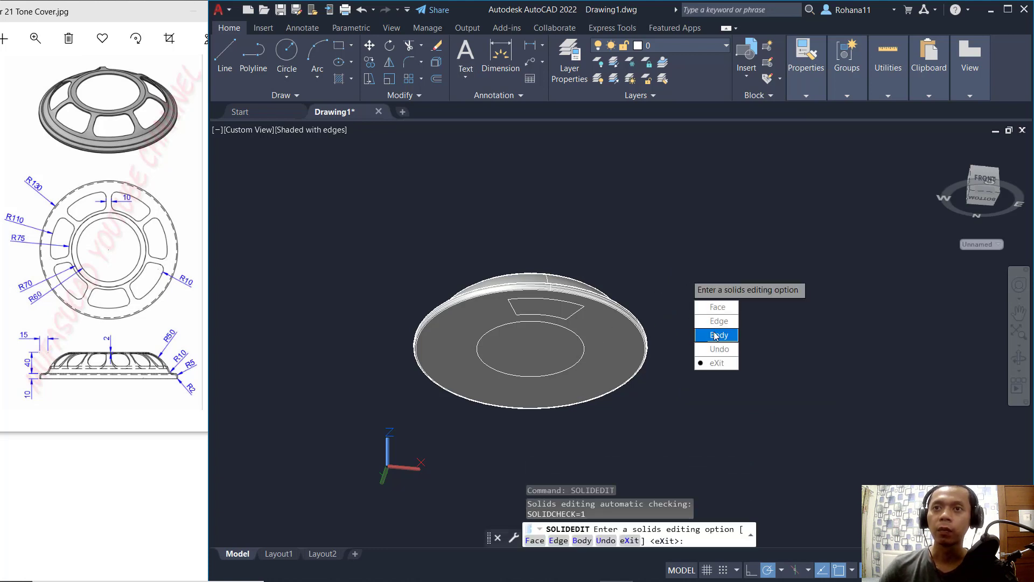
click(717, 335)
click(718, 334)
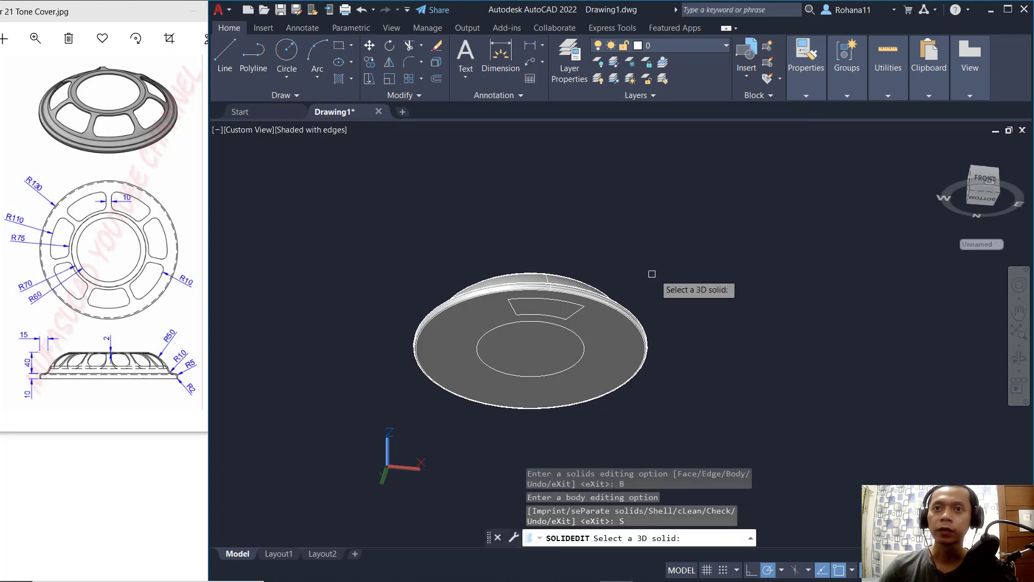
click(624, 325)
mouse_move(674, 269)
shift+middle_down()
mouse_move(702, 277)
mouse_move(689, 275)
shift+middle_up()
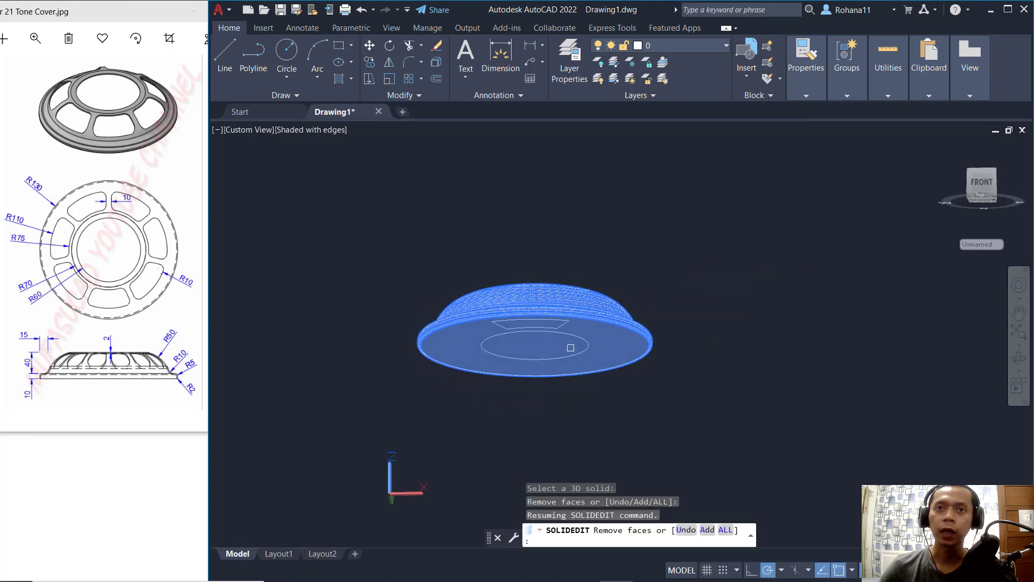
click(463, 359)
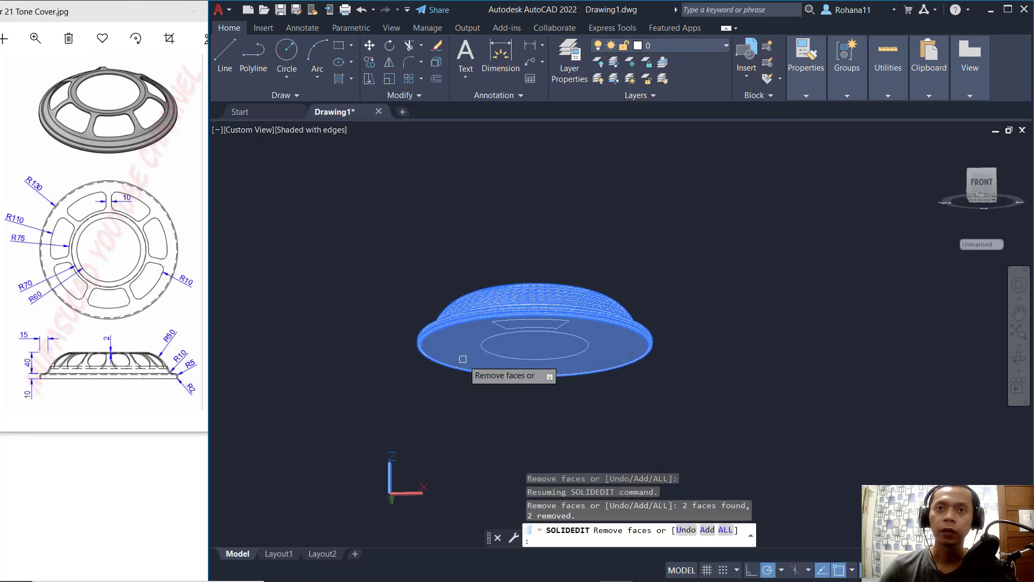
click(463, 359)
click(531, 346)
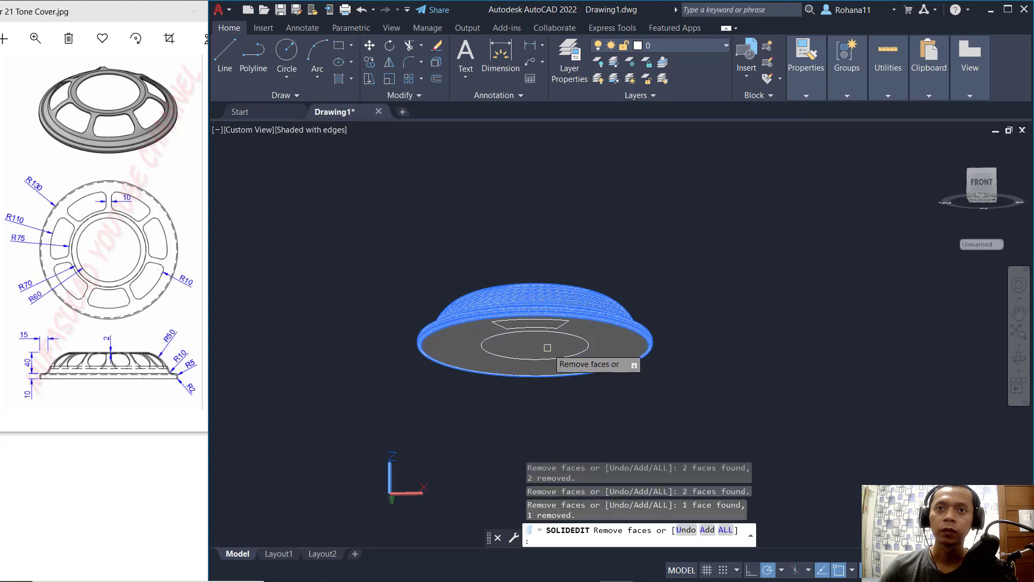
key(Return)
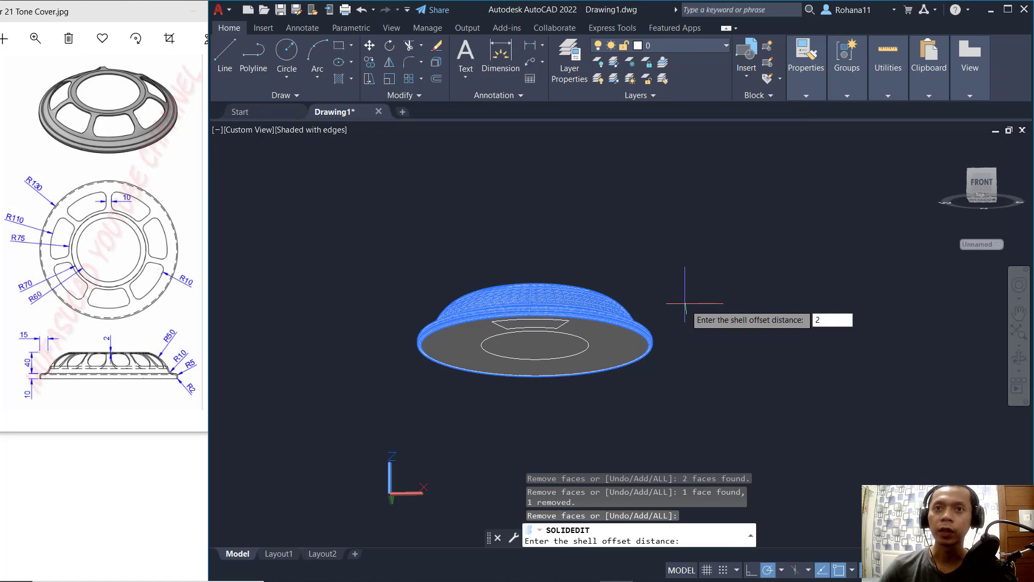
text(2)
key(Return)
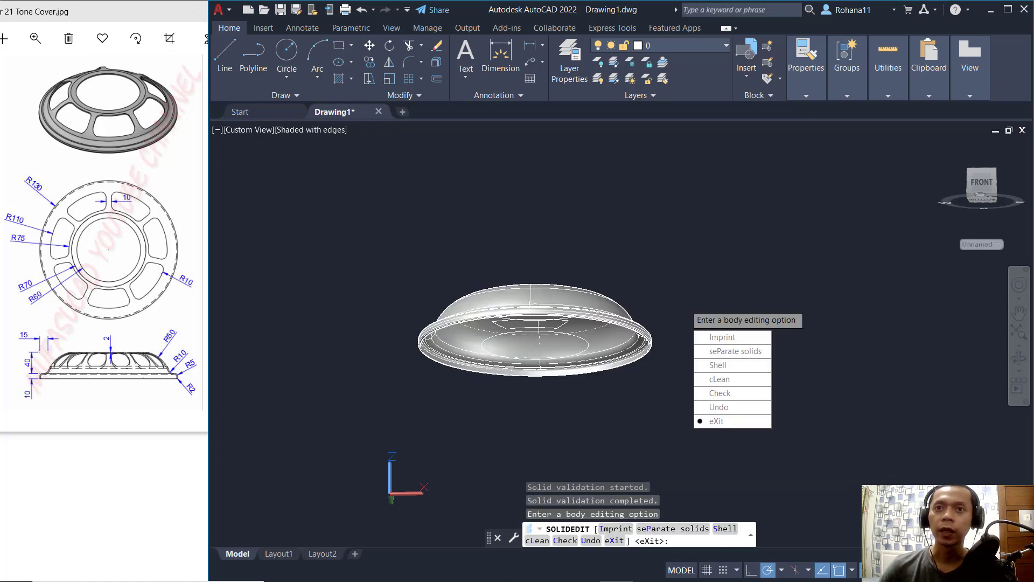
key(Return)
shift+middle_drag(646, 256, 582, 302)
key(Return)
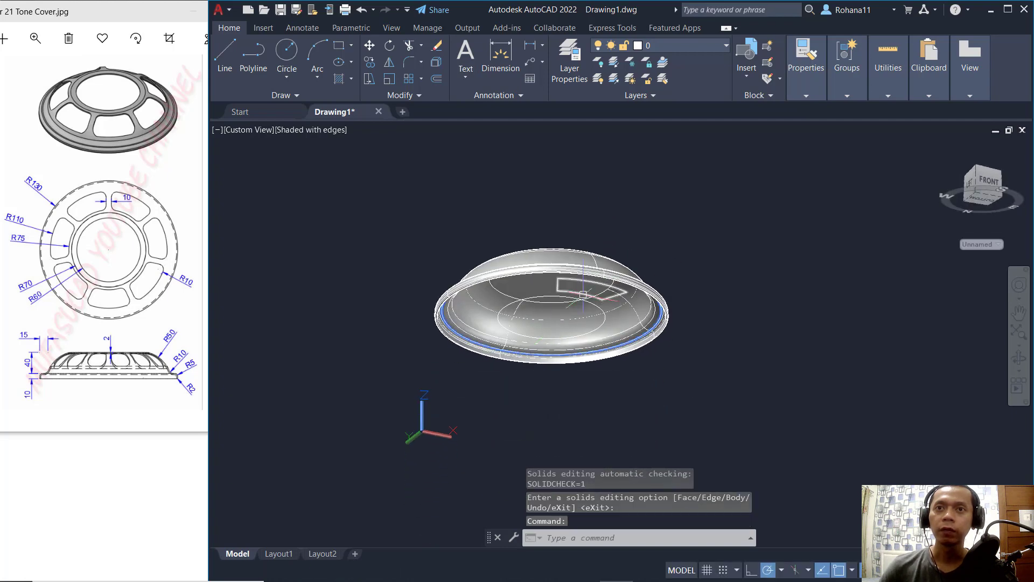
- Extrude the center circle and the window outline upward into solids taller than the cover
key(Return)
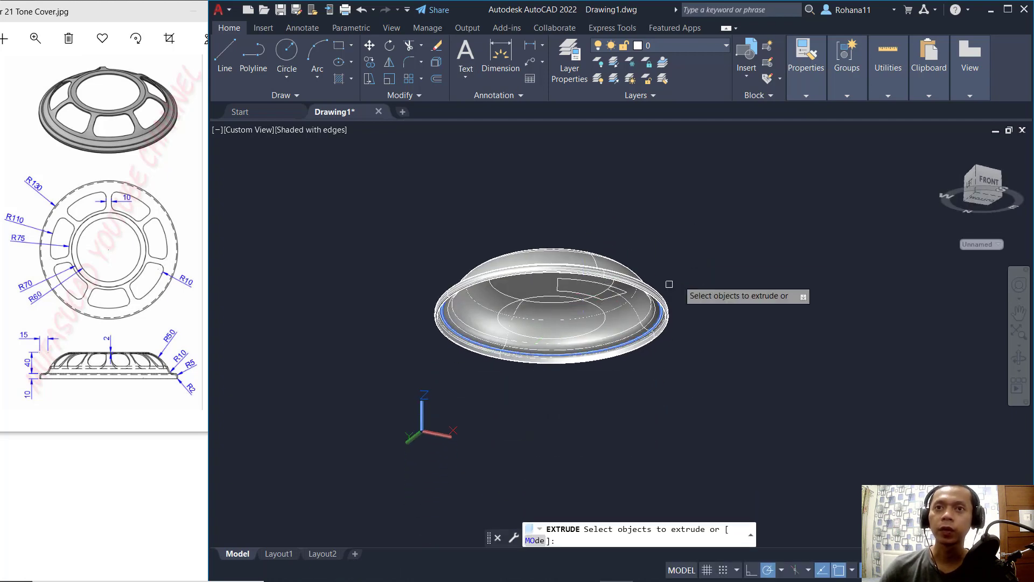
click(550, 295)
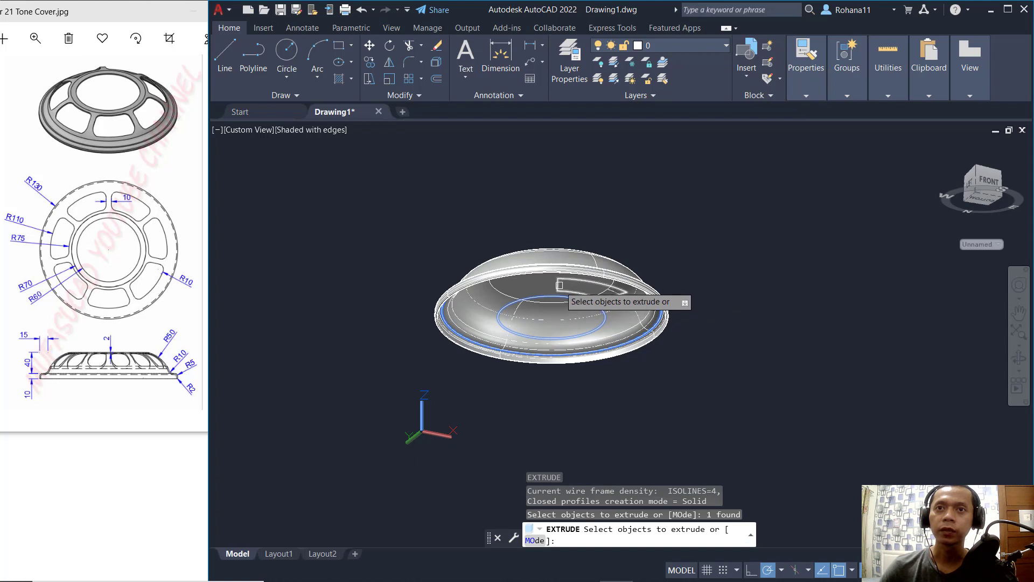
click(562, 286)
key(Return)
click(752, 212)
shift+middle_drag(752, 208, 724, 276)
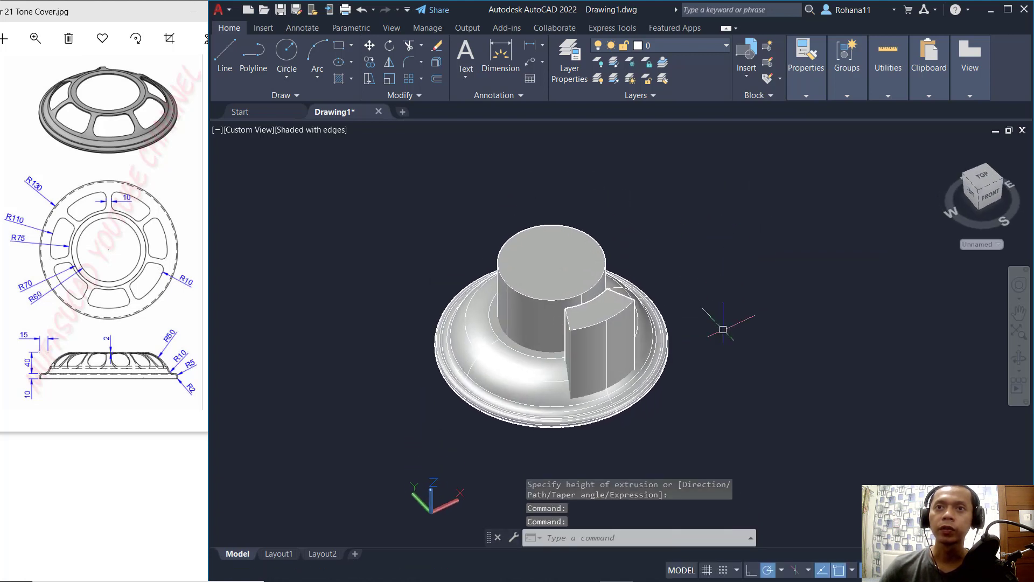
- Create a polar array of the window solid around the central cylinder's center with 7 items
scroll(690, 284, up, 2)
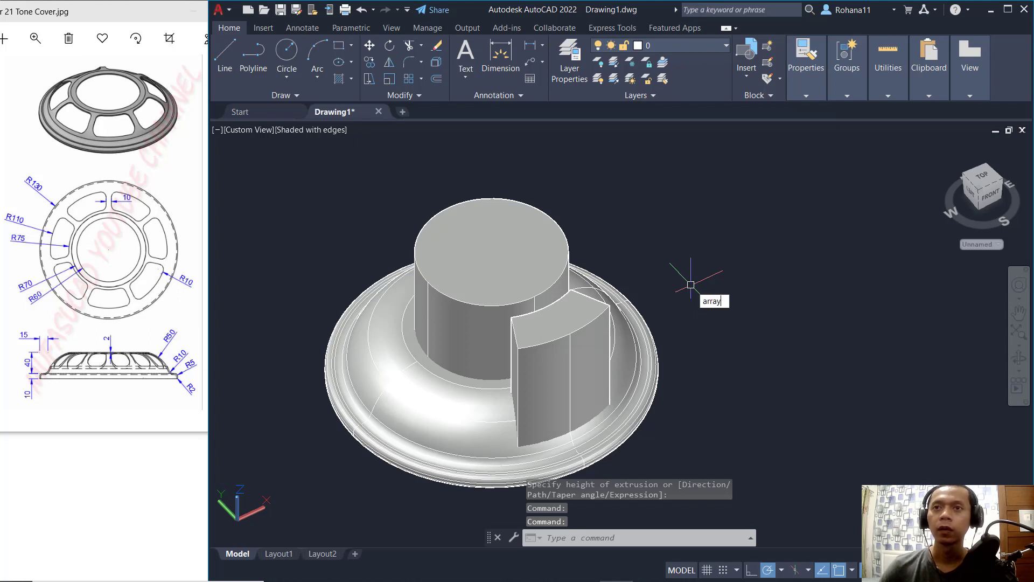
key(Return)
click(585, 338)
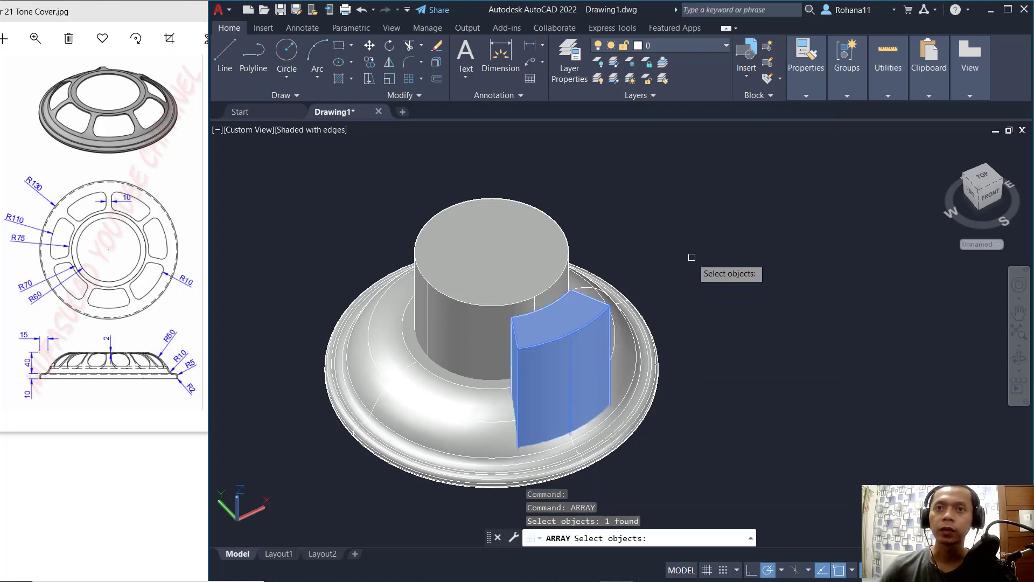
key(Return)
click(726, 319)
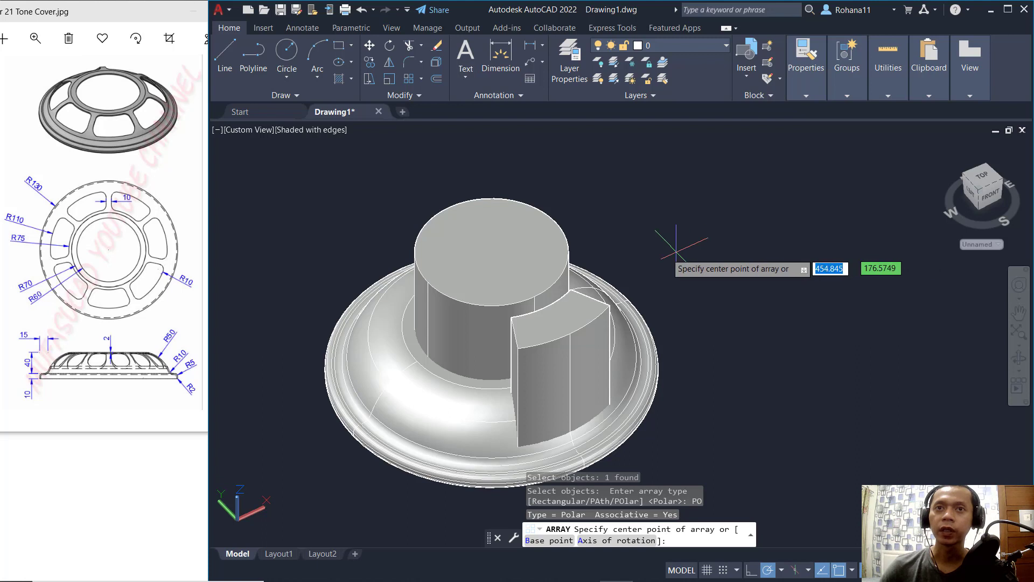
click(491, 252)
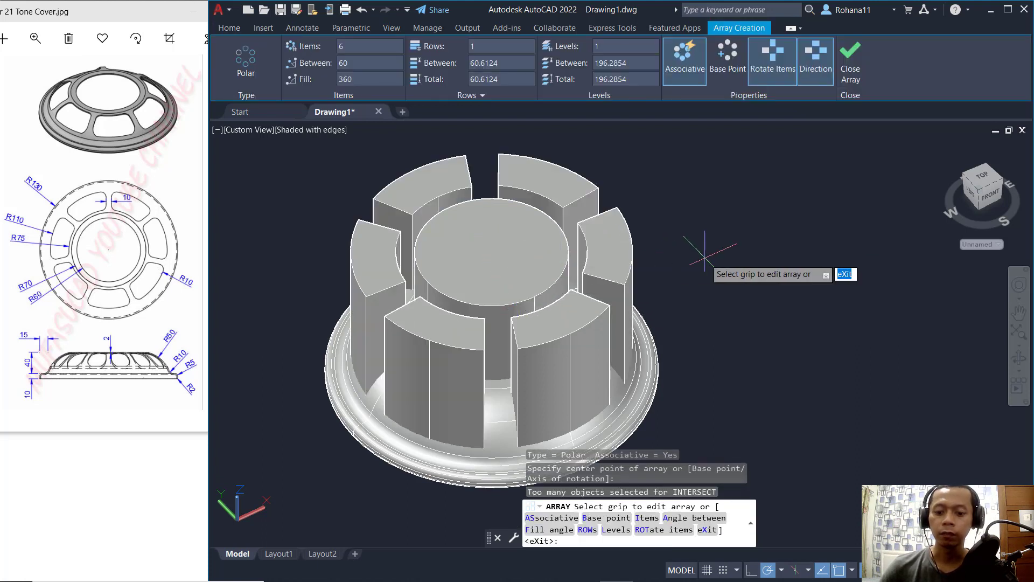
text(i)
key(Return)
text(7)
key(Return)
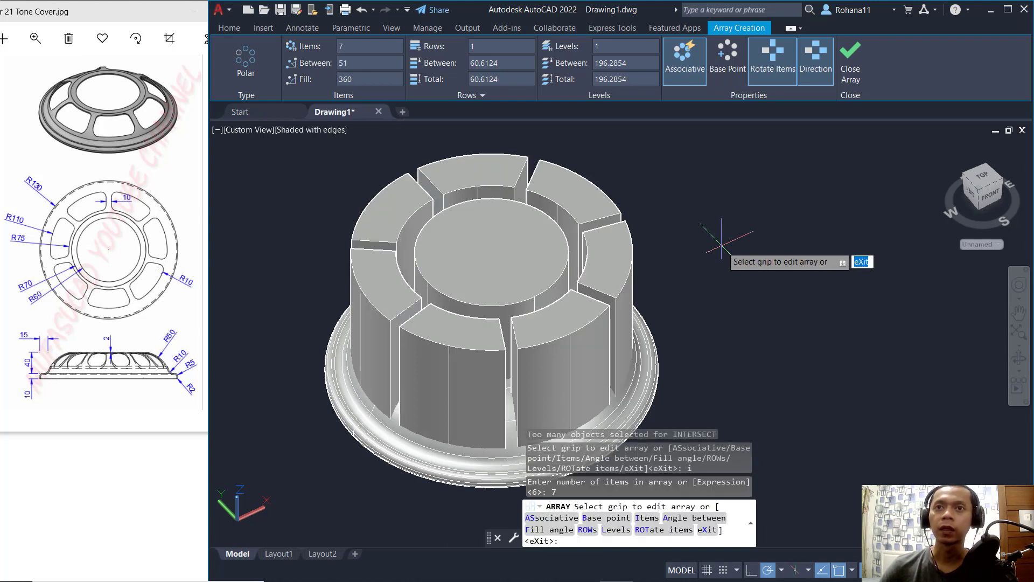
key(Return)
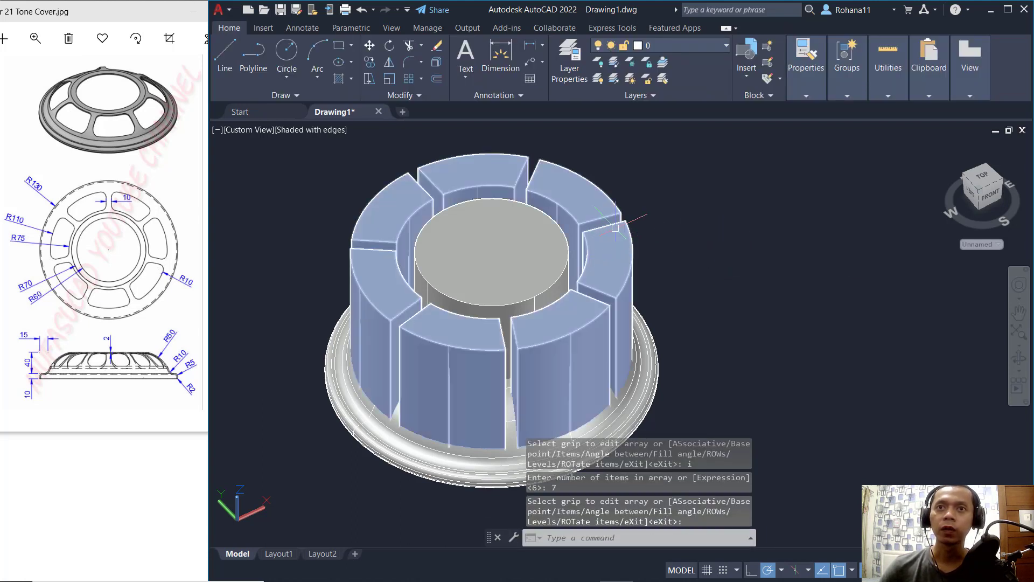
- Explode the polar array of window solids into separate solids
text(EX)
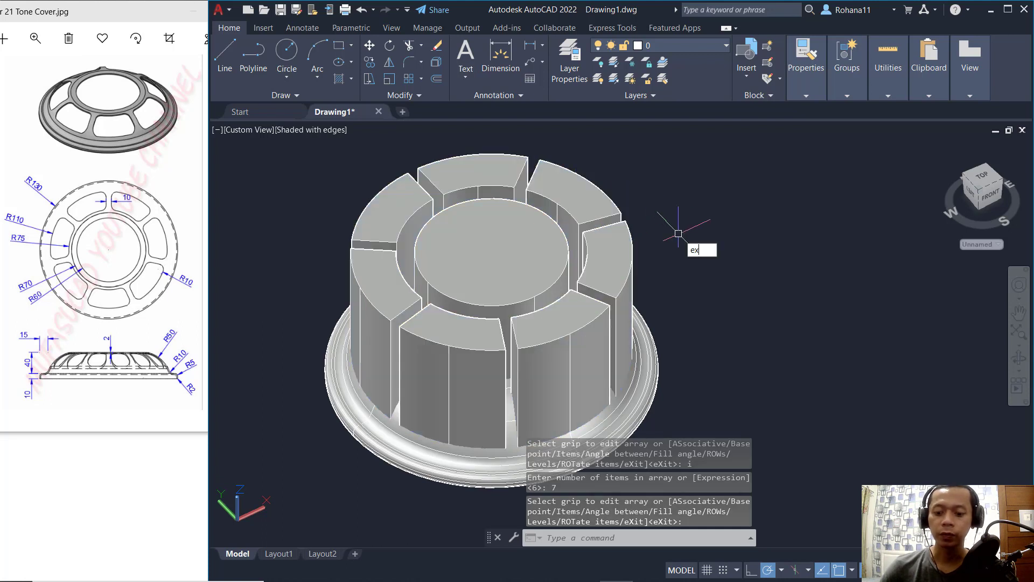
text(PLODE)
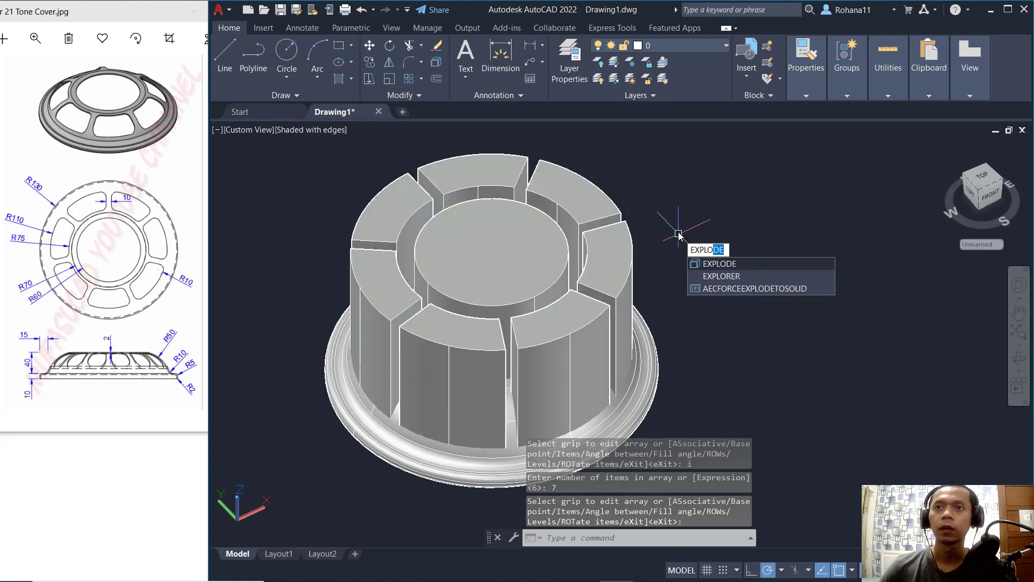
key(Return)
click(599, 210)
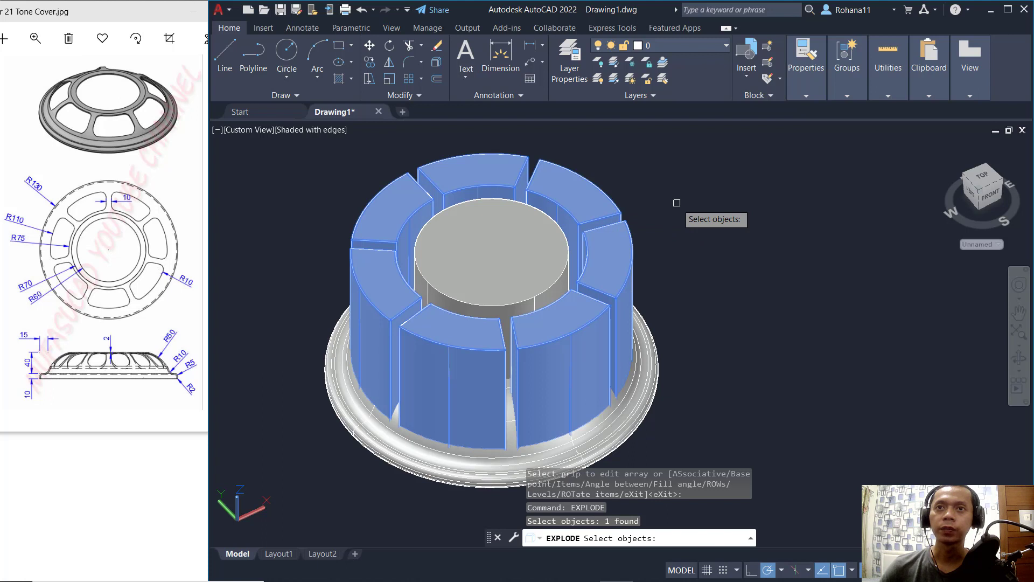
key(Return)
- Subtract the central cylinder and all seven window solids from the shelled cover
text(su)
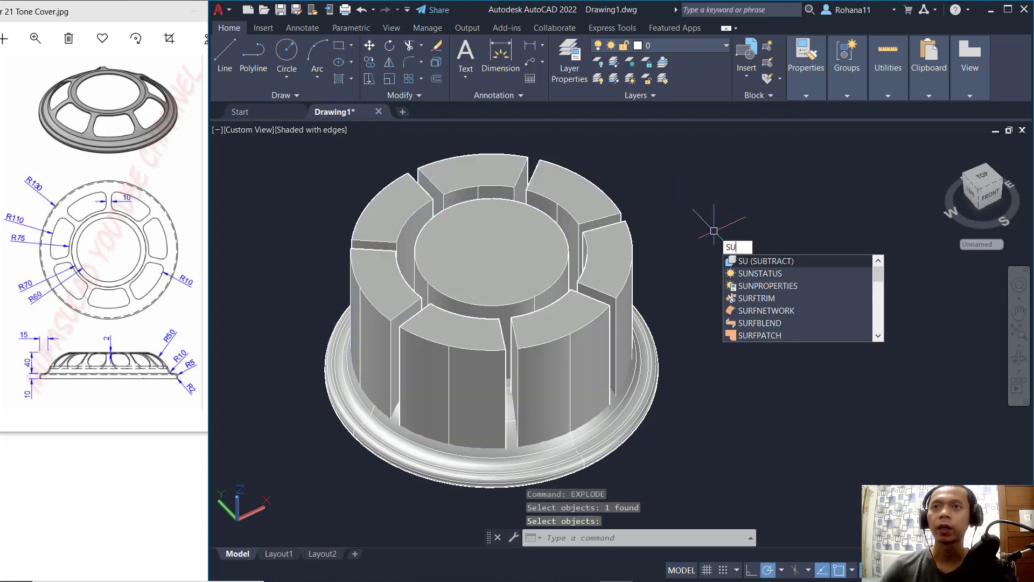
key(Return)
click(651, 397)
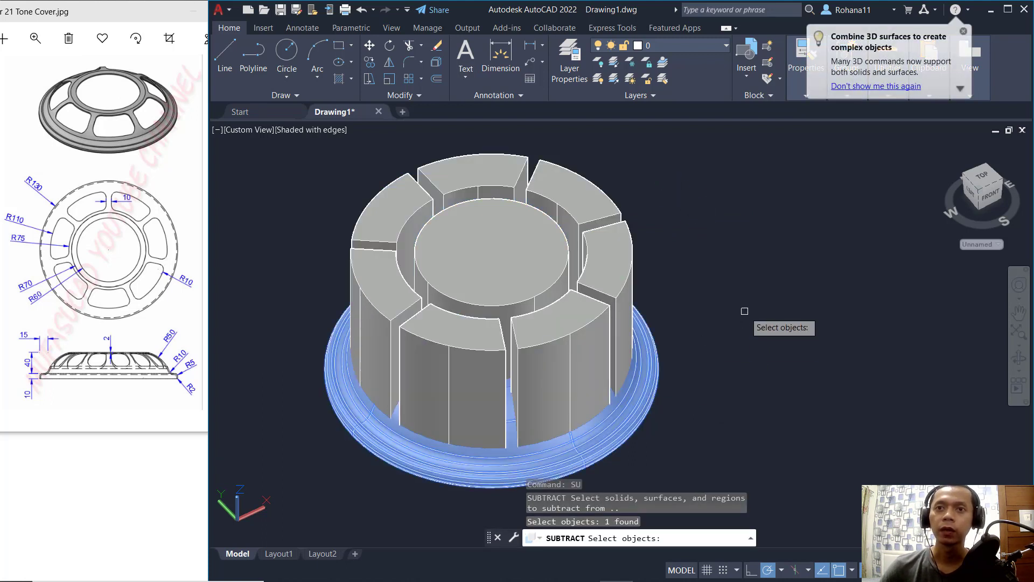
key(Return)
click(555, 329)
click(547, 291)
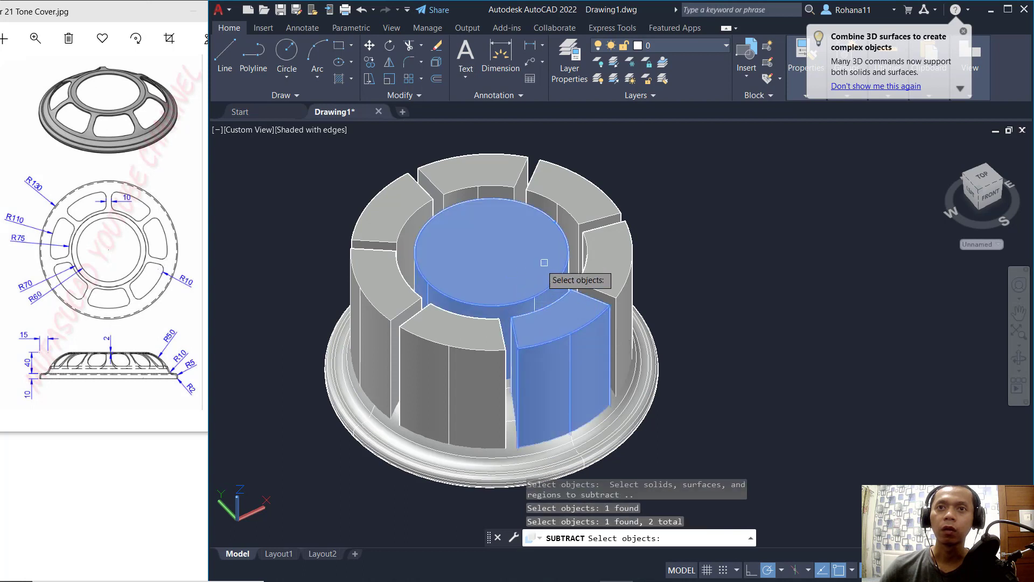
click(600, 253)
click(575, 210)
click(485, 178)
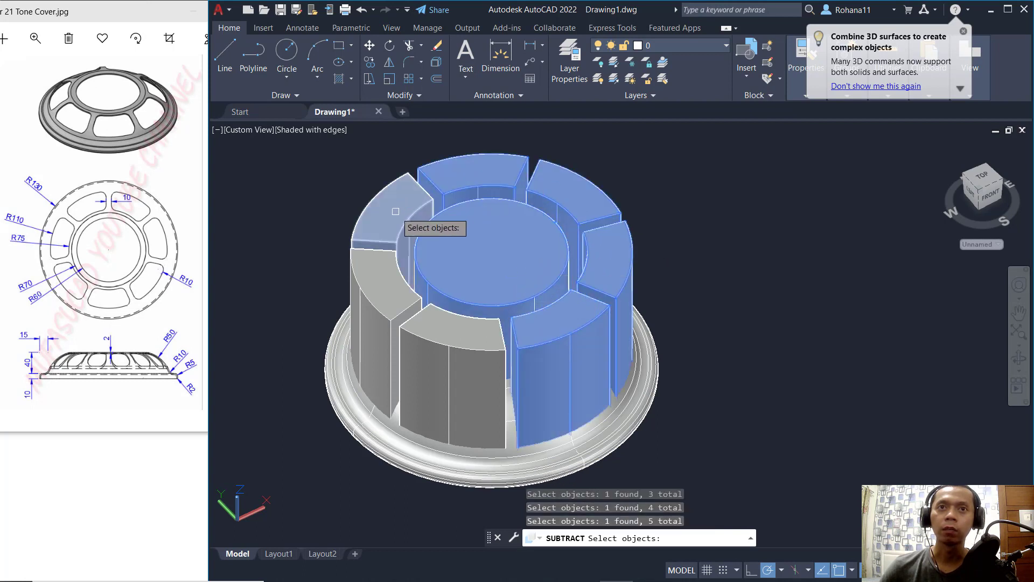
click(394, 214)
click(367, 268)
click(432, 328)
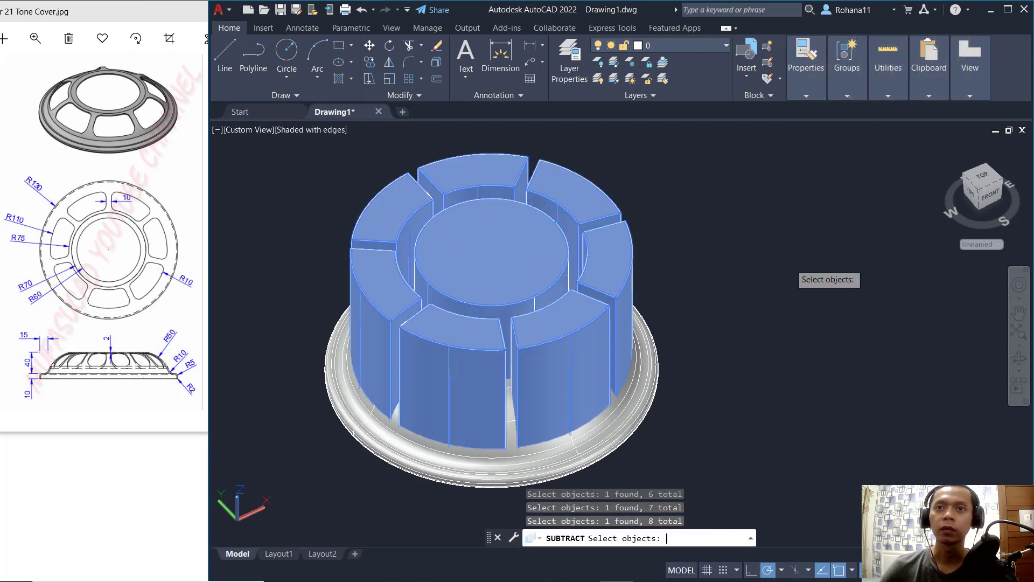
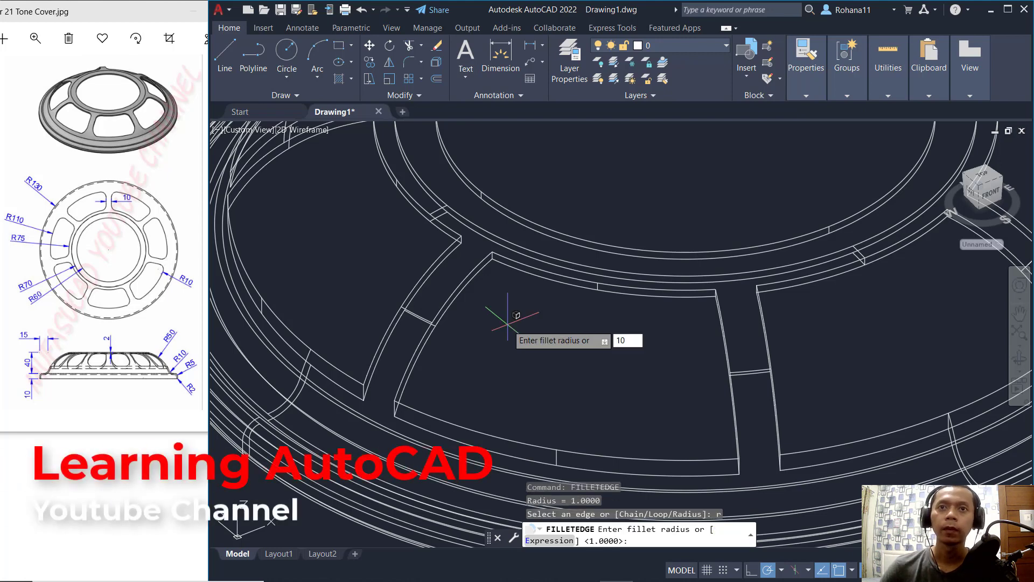
- Set the edge fillet radius to 10 and select the four short window corner edges beside the cover's left rib
text(10)
key(Return)
scroll(495, 258, up, 3)
click(478, 255)
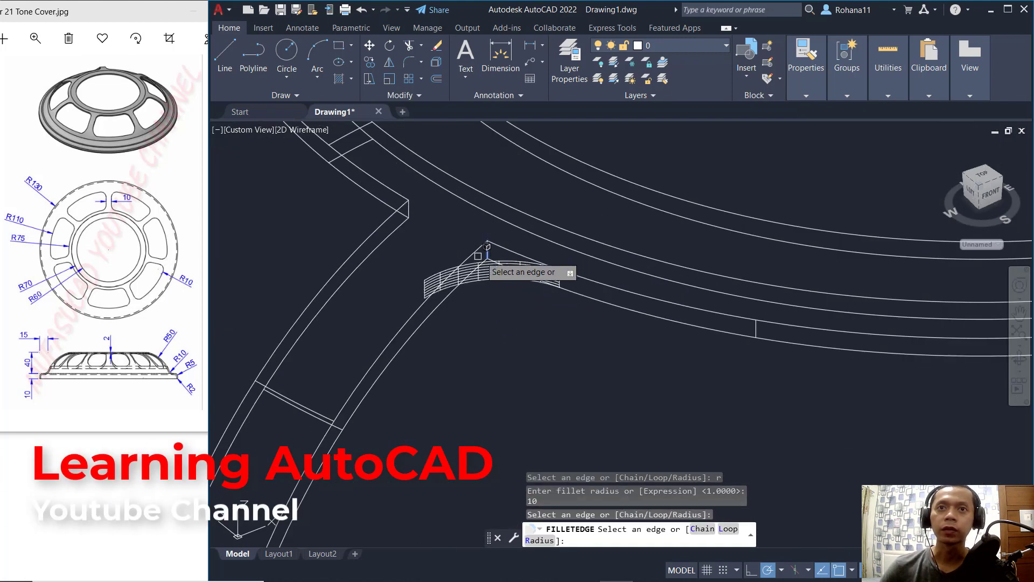
click(408, 207)
scroll(423, 363, down, 2)
middle_drag(423, 363, 473, 330)
scroll(474, 368, up, 4)
click(491, 364)
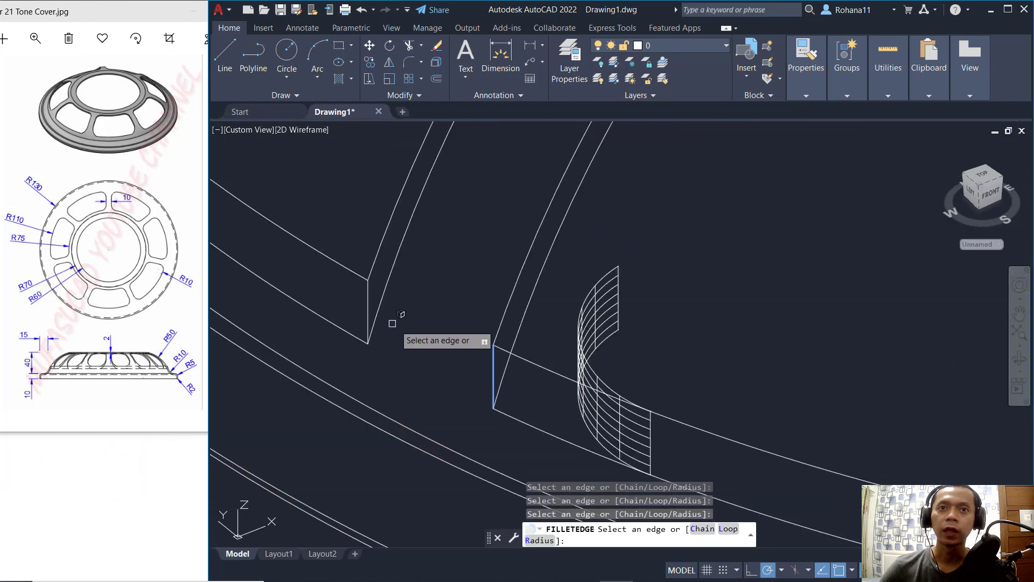
click(369, 303)
scroll(446, 283, down, 3)
middle_drag(446, 283, 461, 308)
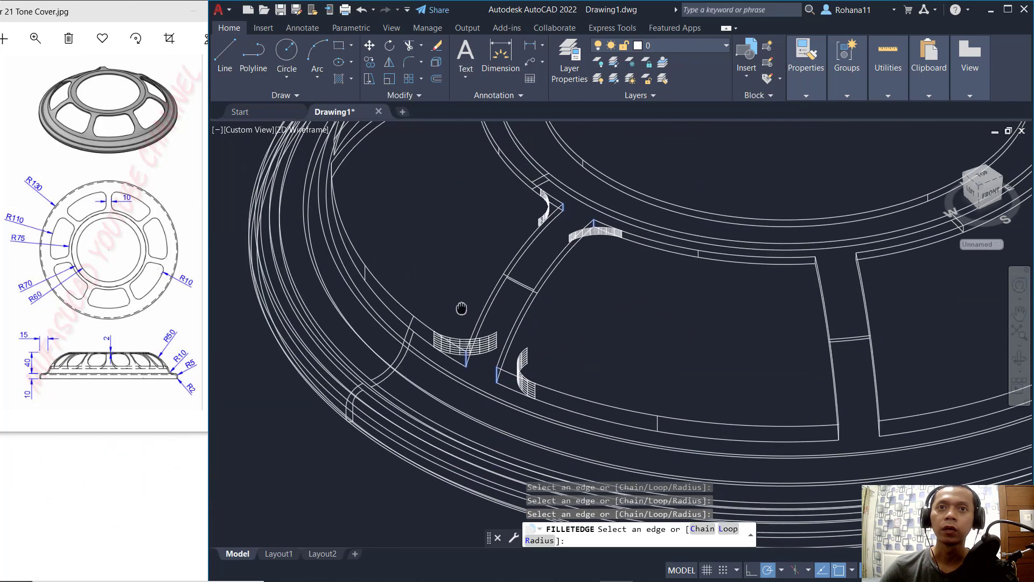
- Add the window corner edges on both sides of the front-left rib to the radius 10 fillet
scroll(773, 318, down, 2)
middle_drag(669, 334, 644, 334)
scroll(657, 262, up, 3)
scroll(644, 253, up, 5)
click(564, 250)
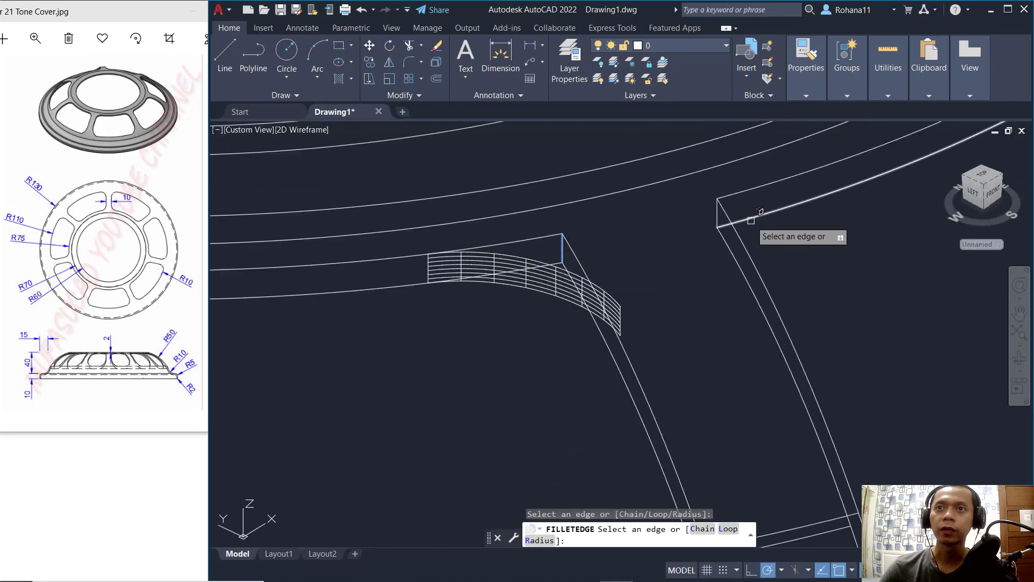
click(713, 214)
scroll(690, 351, down, 2)
scroll(754, 480, up, 5)
click(739, 454)
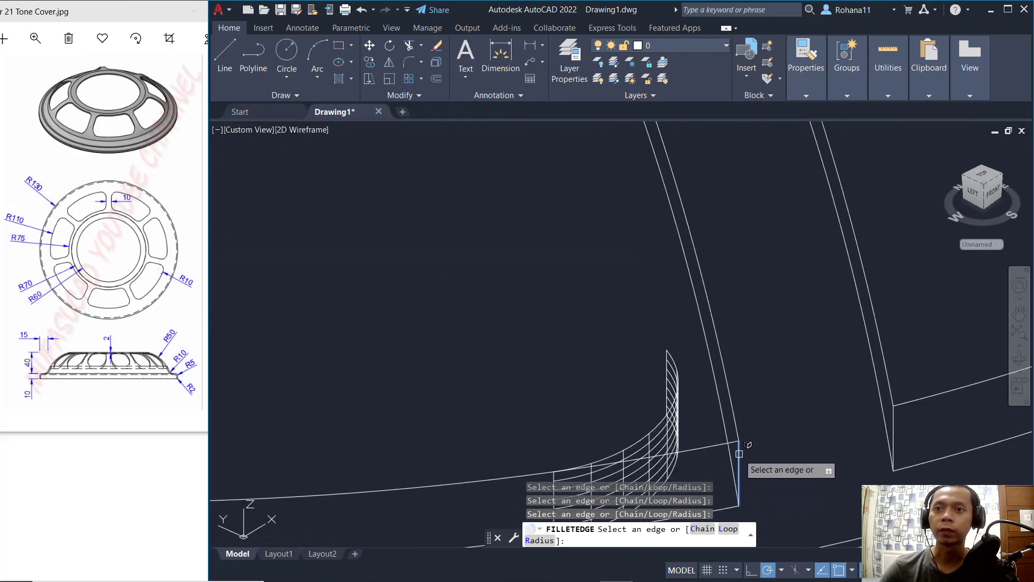
- Add the four window corner edges beside the front-right rib to the radius 10 fillet
scroll(905, 414, down, 6)
shift+middle_drag(671, 412, 701, 372)
scroll(729, 332, up, 8)
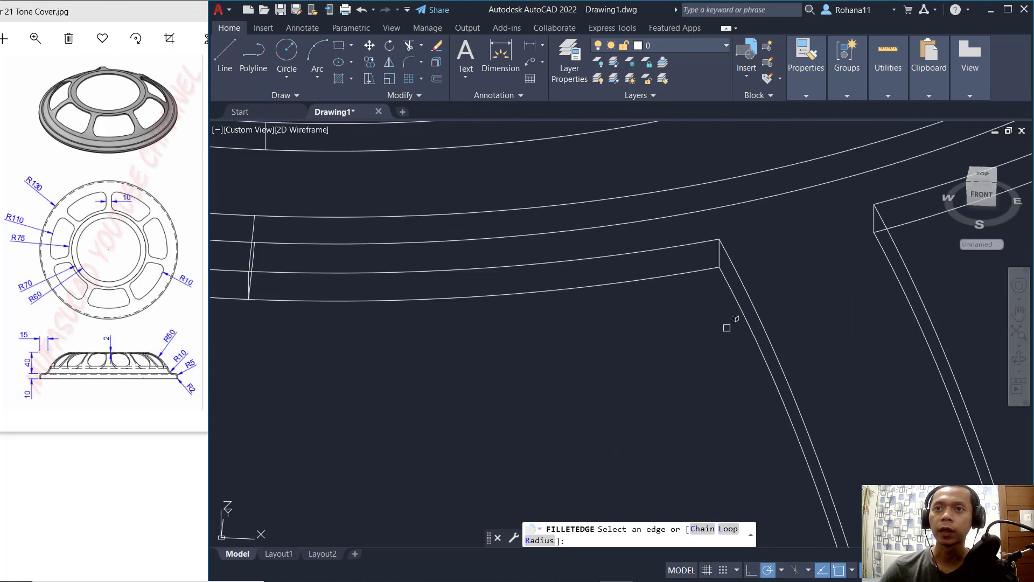
click(719, 255)
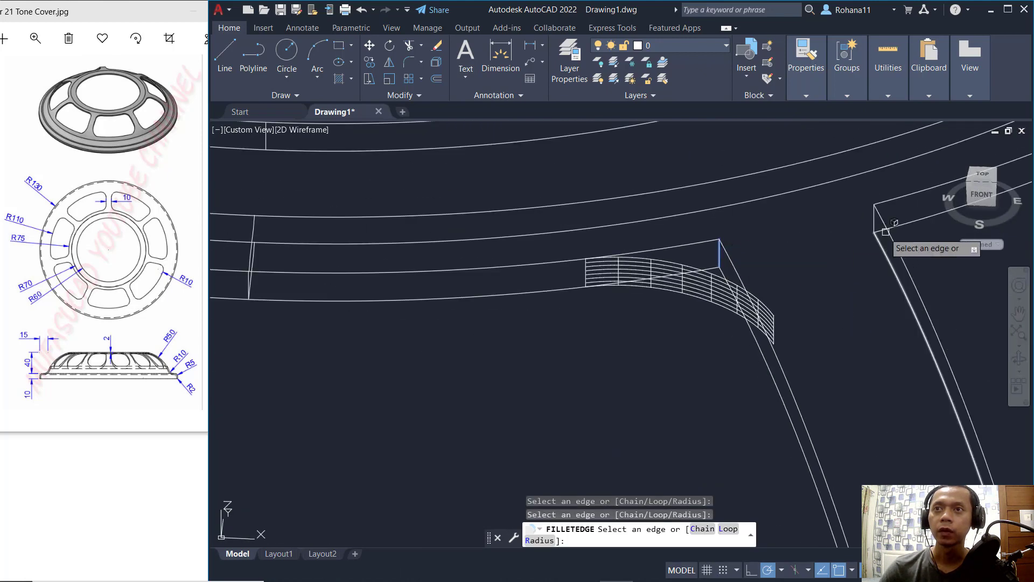
click(877, 222)
scroll(825, 372, down, 5)
scroll(808, 409, up, 8)
click(791, 385)
scroll(733, 427, down, 3)
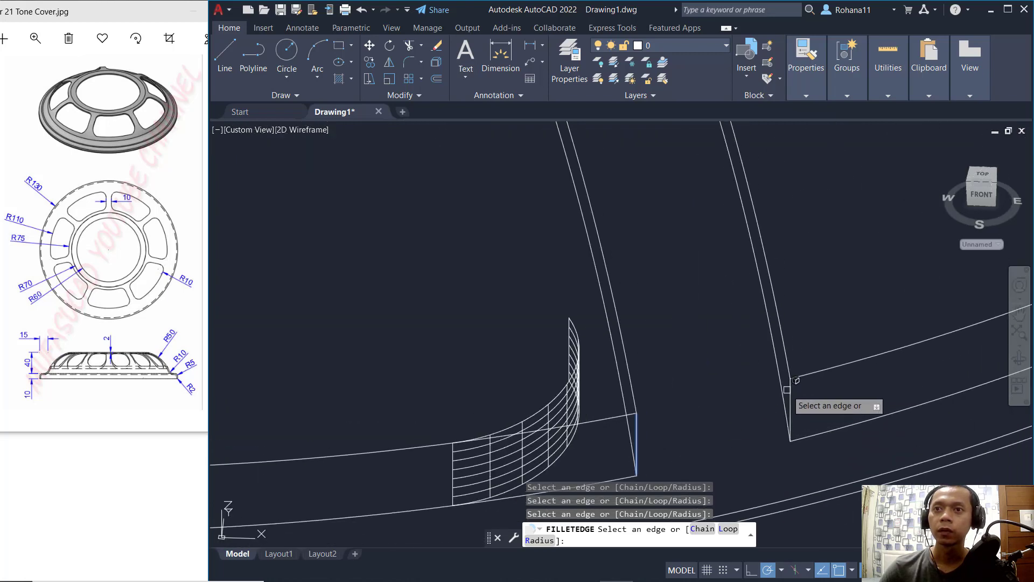
click(790, 394)
scroll(787, 383, down, 5)
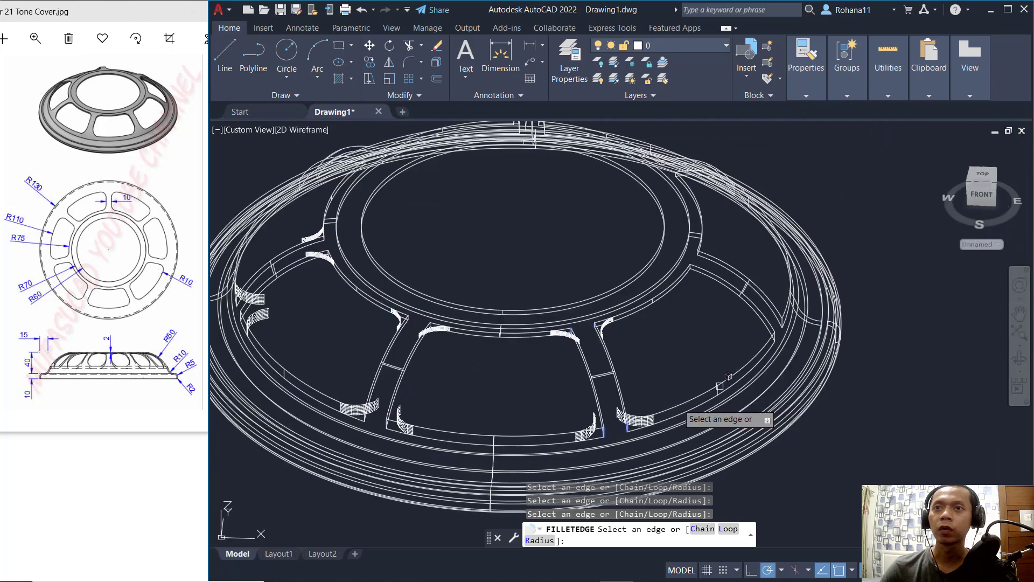
- Include the upper and lower window corner edges beside the cover's right rib in the radius 10 fillet
shift+middle_drag(783, 364, 700, 346)
scroll(693, 343, up, 5)
scroll(694, 344, up, 3)
click(660, 355)
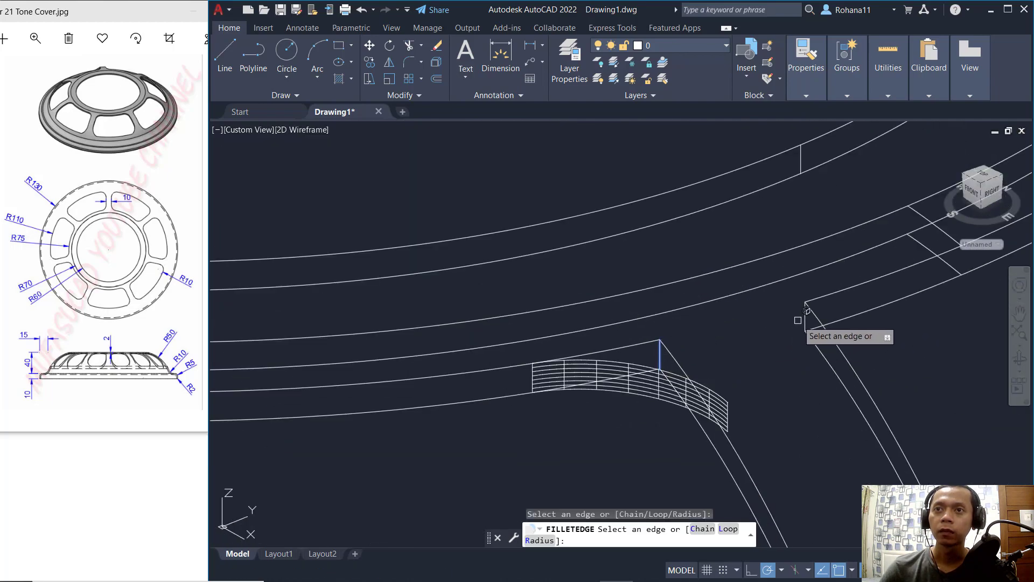
click(803, 319)
scroll(806, 334, down, 3)
scroll(722, 383, up, 4)
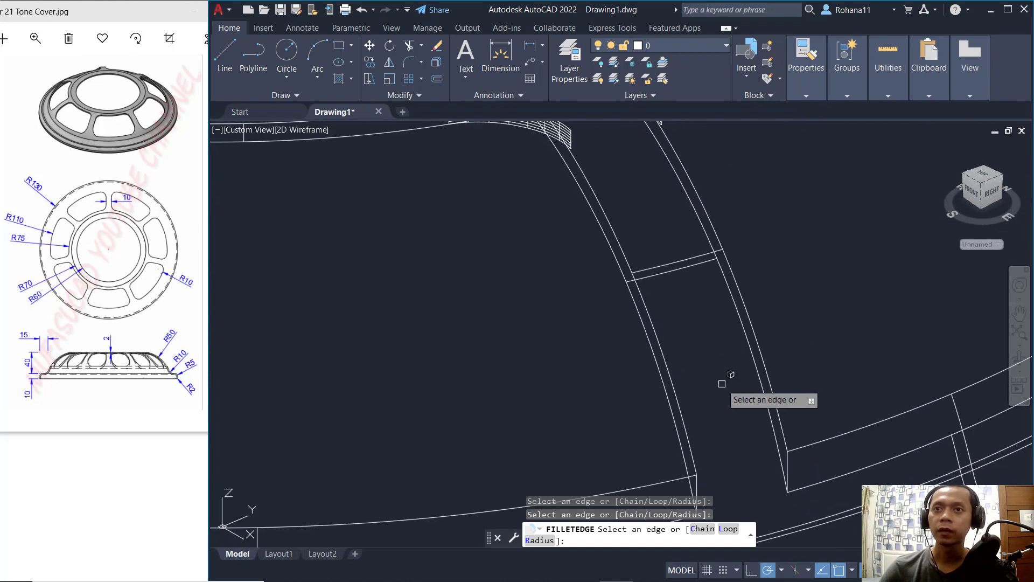
scroll(777, 397, up, 2)
click(760, 426)
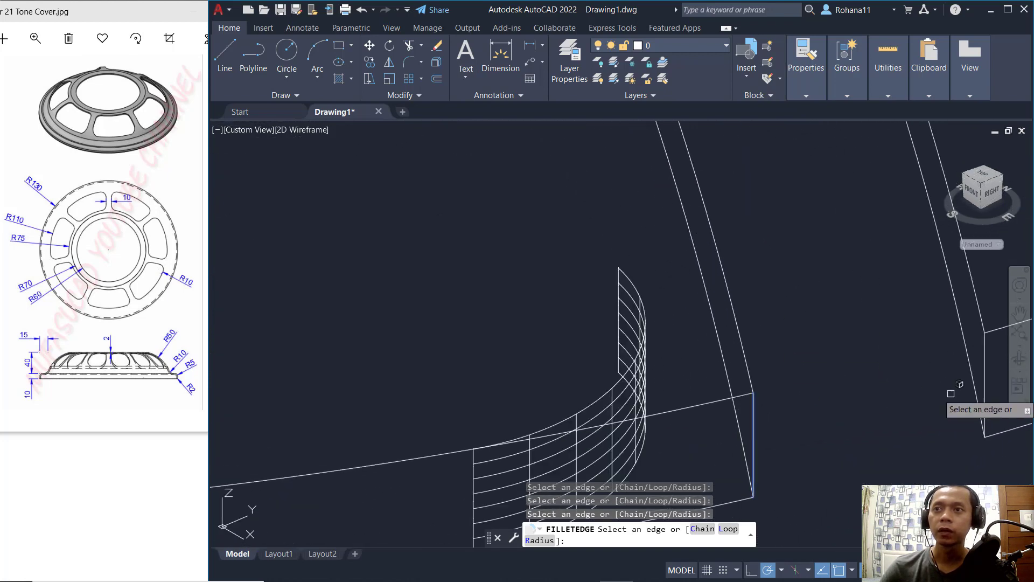
scroll(762, 418, down, 3)
scroll(825, 393, up, 2)
- Include the upper and lower window corner edges beside the back-right rib in the radius 10 fillet
scroll(862, 385, down, 4)
shift+middle_drag(873, 378, 663, 416)
scroll(757, 371, up, 5)
scroll(713, 340, up, 3)
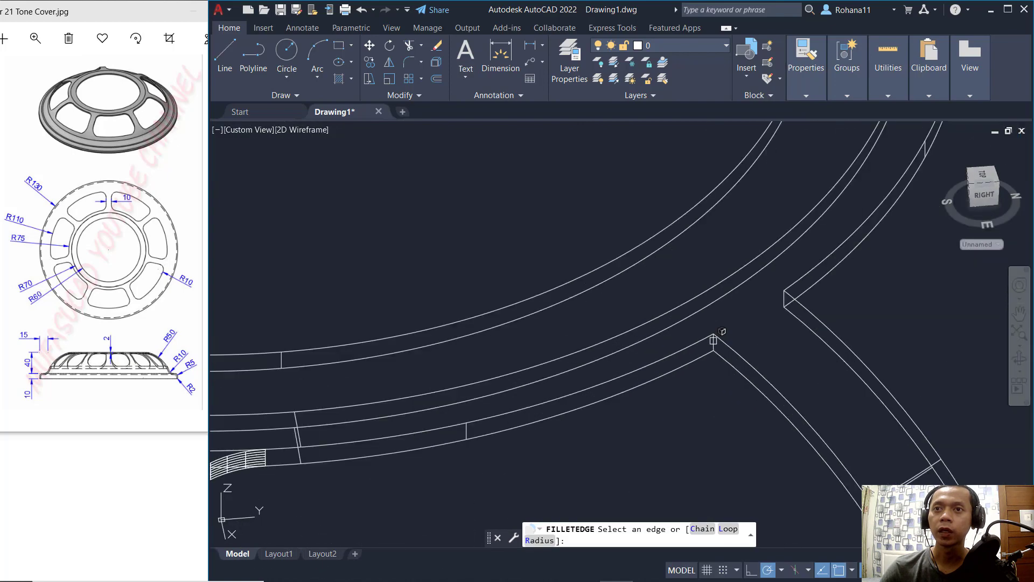
scroll(790, 291, up, 3)
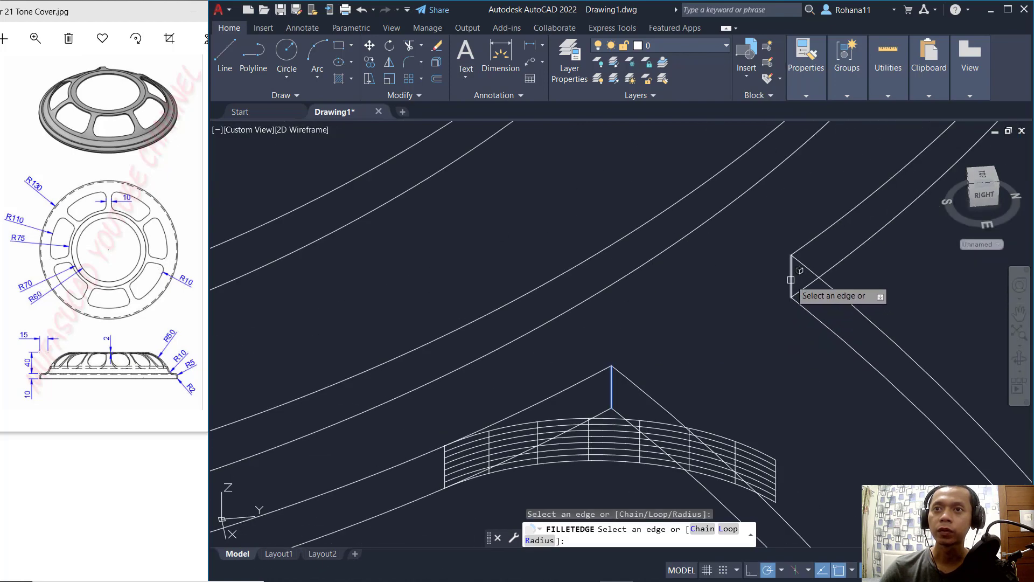
click(791, 280)
scroll(790, 312, down, 5)
scroll(754, 404, up, 6)
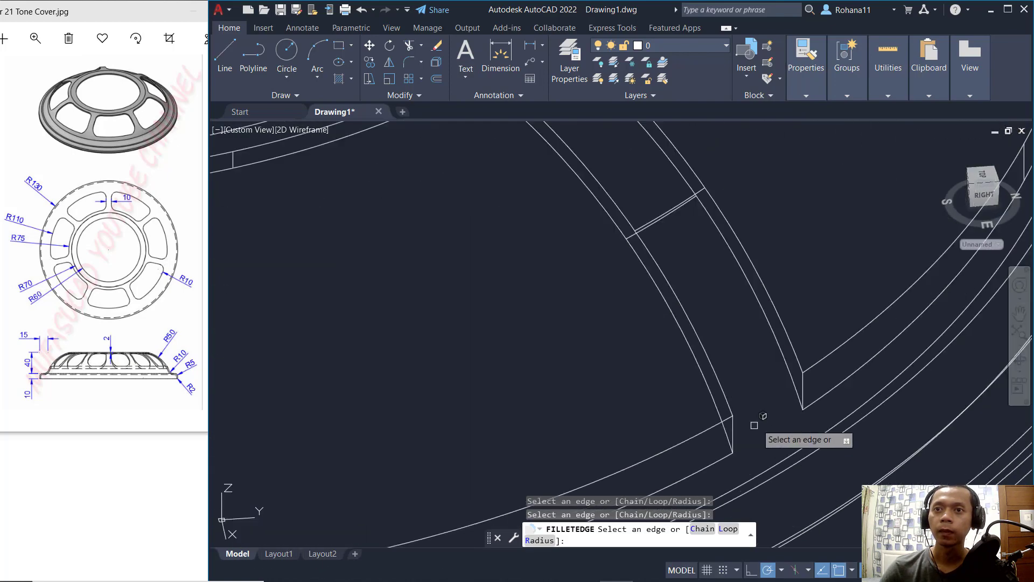
click(725, 426)
- Add the upper and lower window corner edges on both sides of the next unselected rib toward the cover's back to the radius 10 fillet
scroll(851, 372, down, 5)
mouse_move(857, 374)
shift+middle_down()
mouse_move(591, 377)
mouse_move(874, 368)
shift+middle_up()
scroll(766, 360, up, 5)
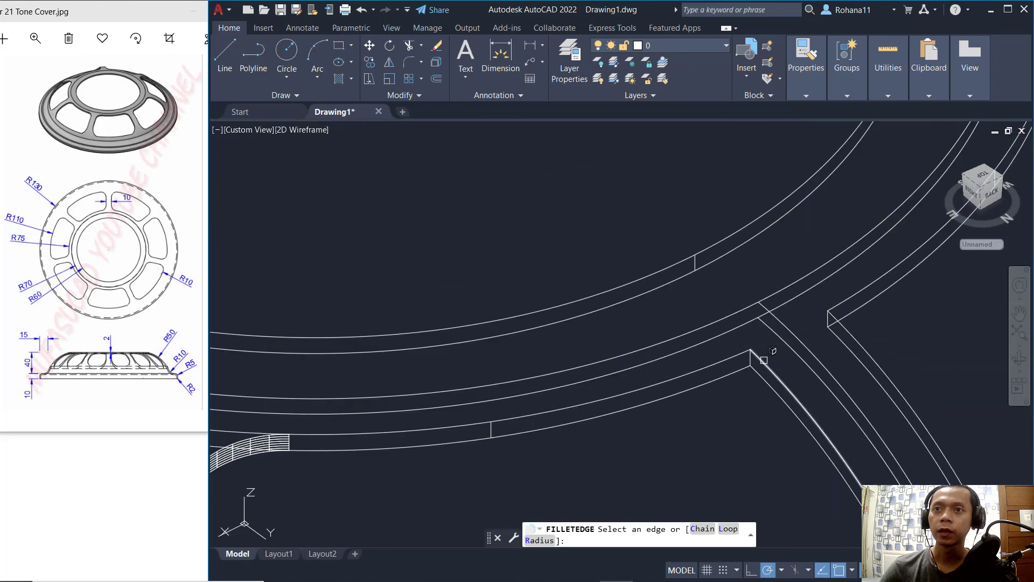
click(830, 318)
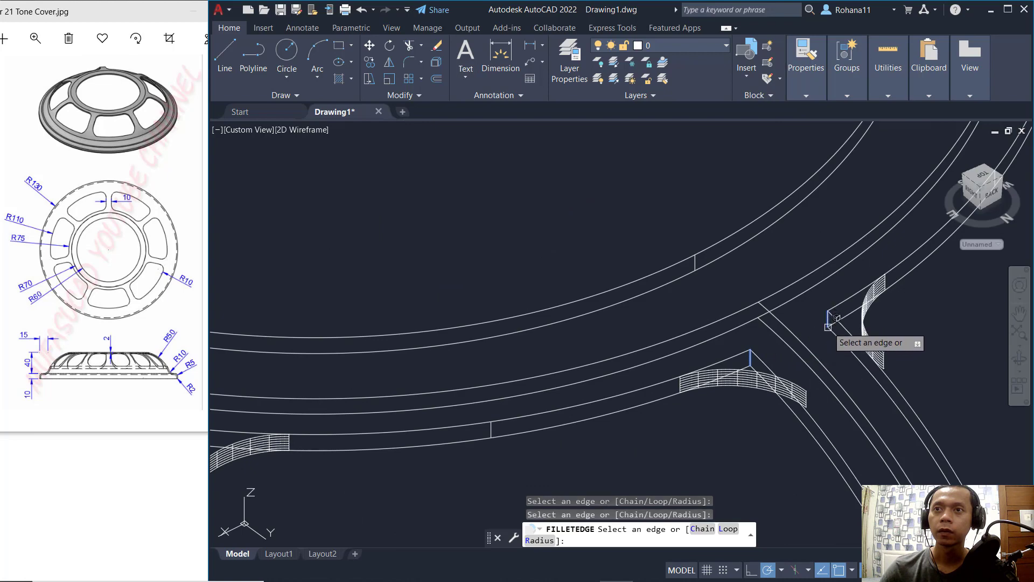
scroll(832, 326, down, 5)
scroll(761, 381, up, 5)
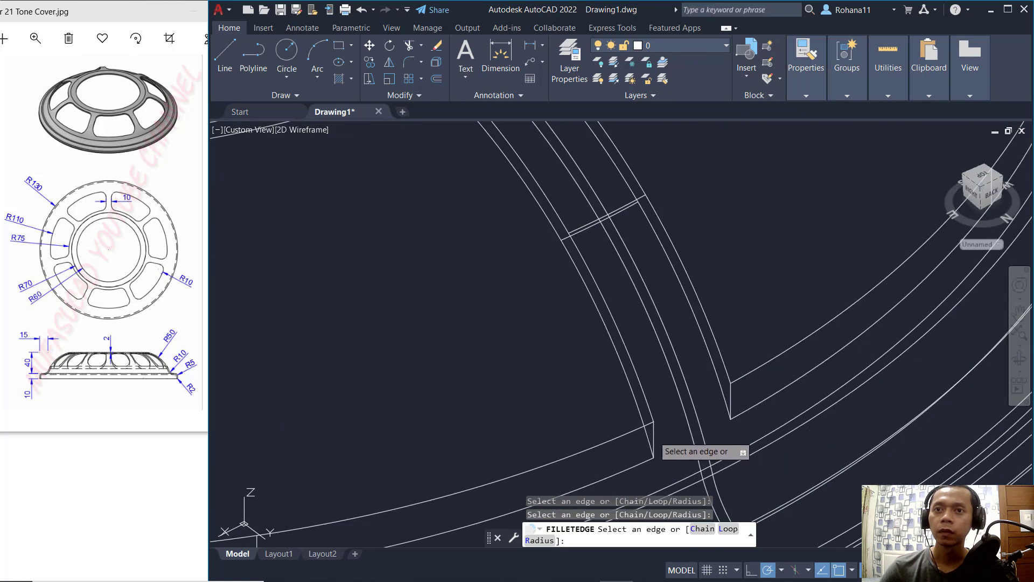
click(654, 435)
scroll(744, 404, down, 5)
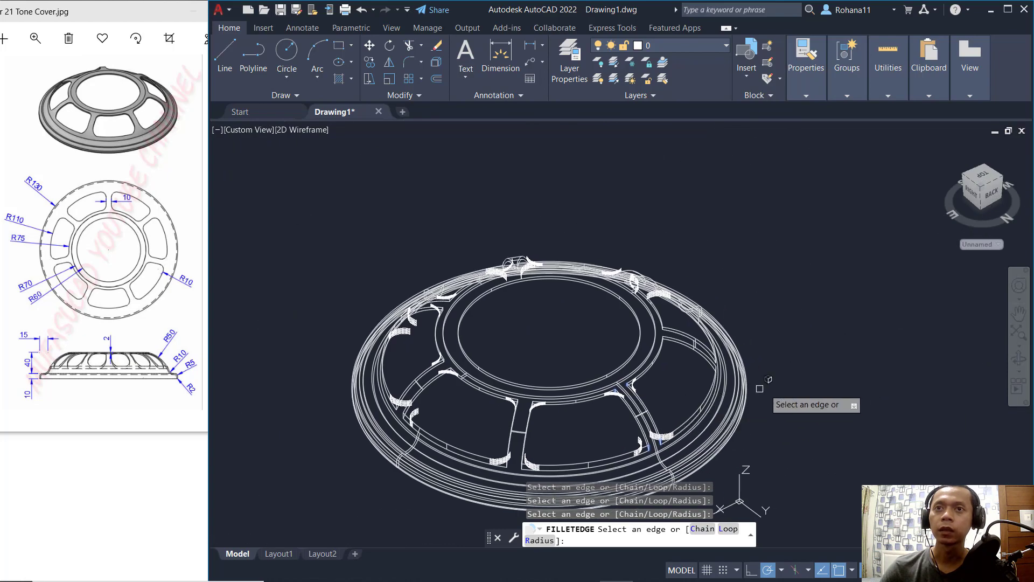
- Select the four window corner edges beside the last remaining rib and apply the radius 10 fillet to all selected corners
shift+middle_drag(759, 388, 744, 380)
scroll(687, 376, up, 6)
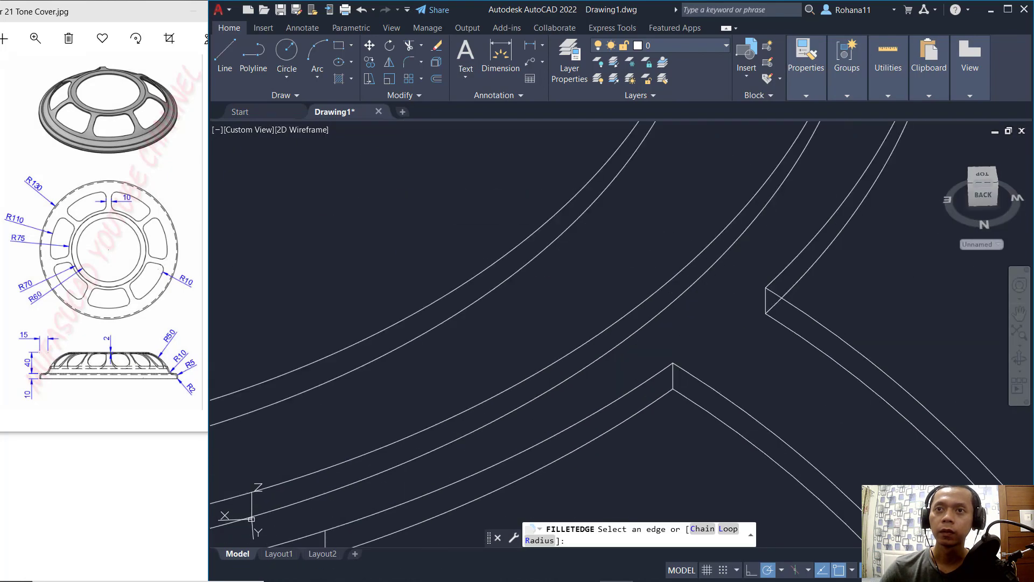
click(673, 377)
click(760, 301)
scroll(803, 393, down, 4)
scroll(786, 431, up, 5)
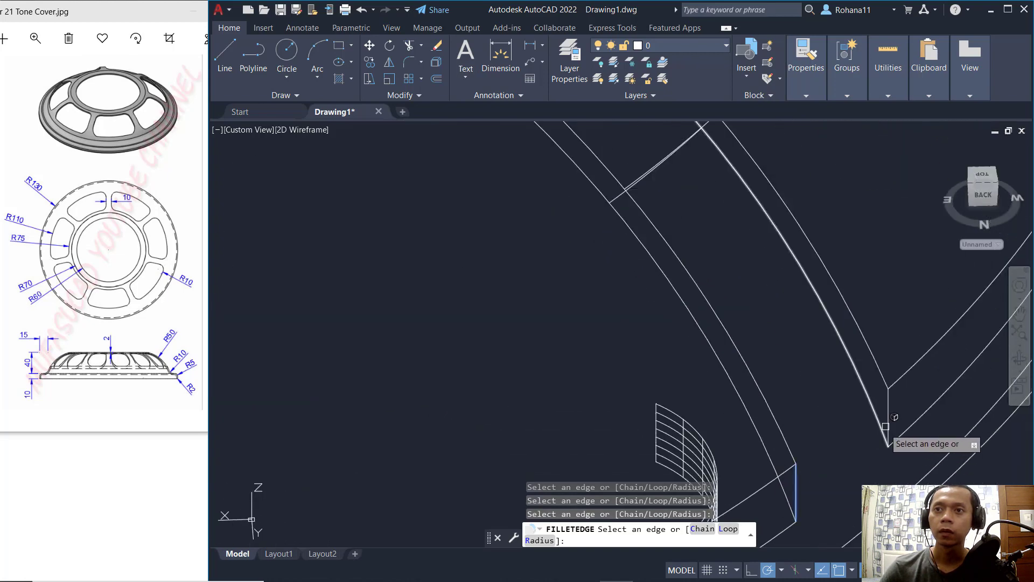
scroll(892, 416, down, 5)
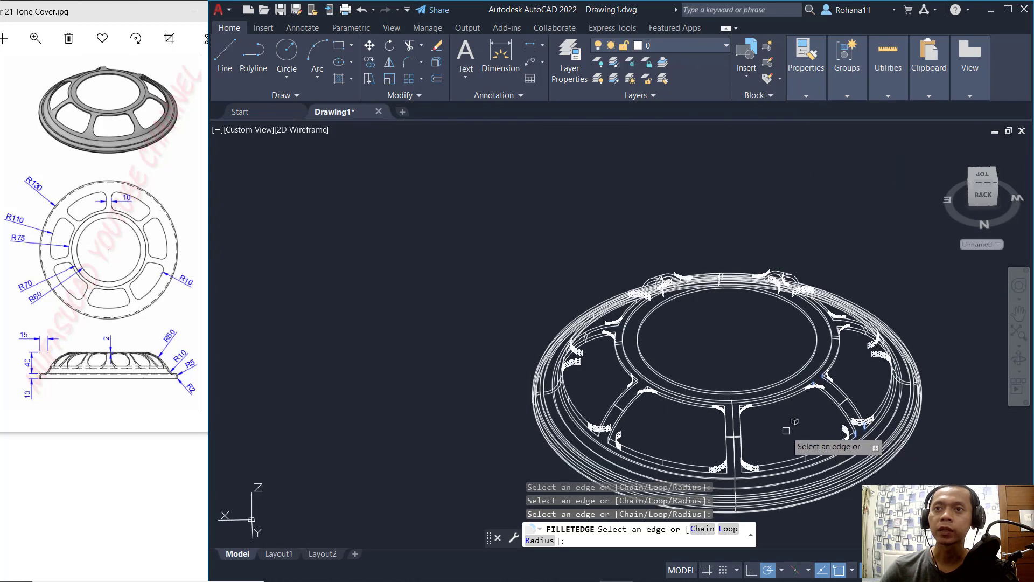
key(Return)
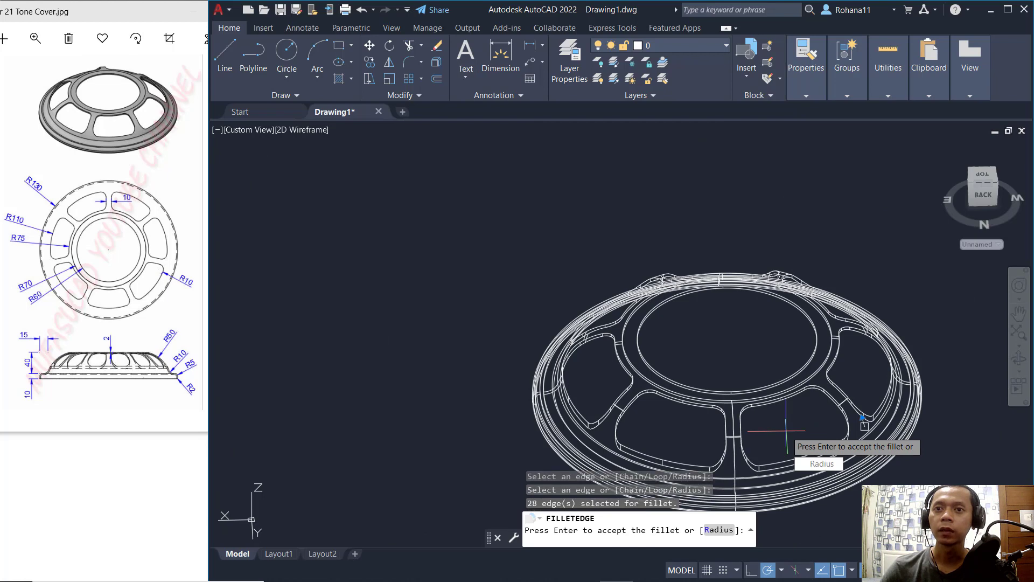
key(Return)
- Display the finished cover in the Shaded with edges visual style and view it from its left side
middle_drag(447, 235, 380, 187)
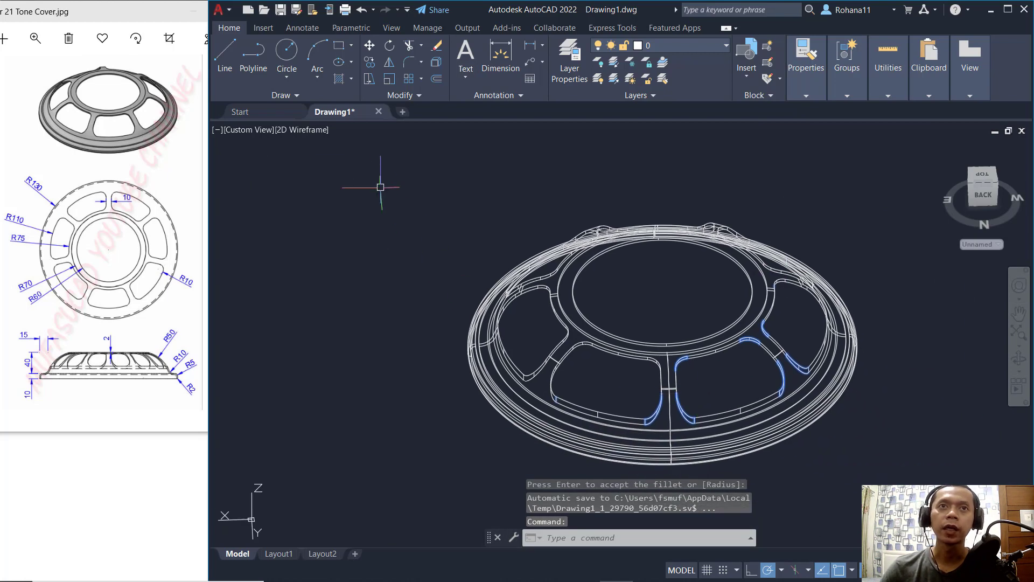
click(294, 132)
click(343, 226)
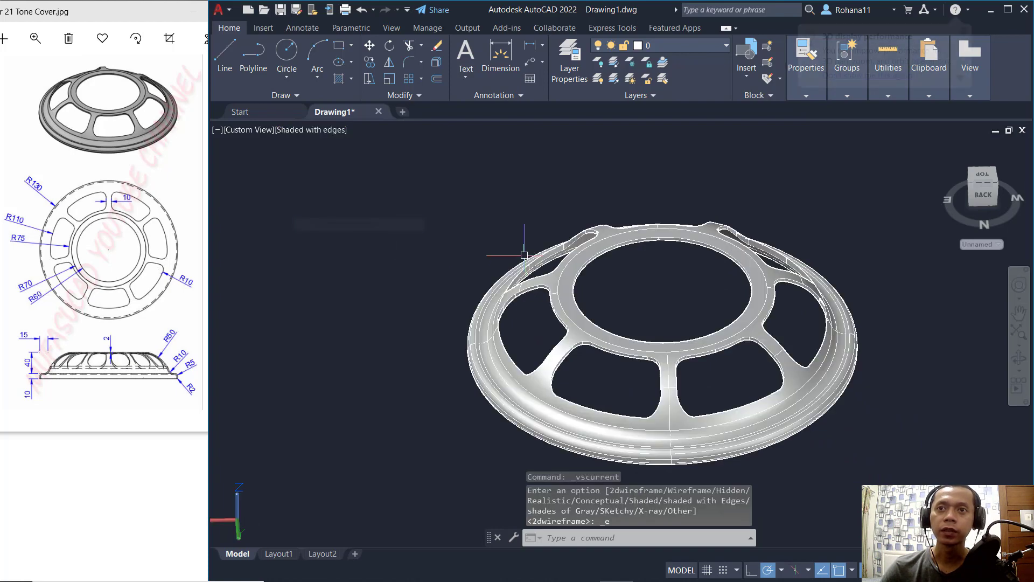
mouse_move(729, 380)
shift+middle_down()
mouse_move(674, 323)
mouse_move(600, 377)
mouse_move(416, 389)
mouse_move(558, 389)
mouse_move(600, 370)
mouse_move(674, 364)
mouse_move(677, 380)
mouse_move(577, 388)
mouse_move(645, 406)
mouse_move(655, 358)
shift+middle_up()
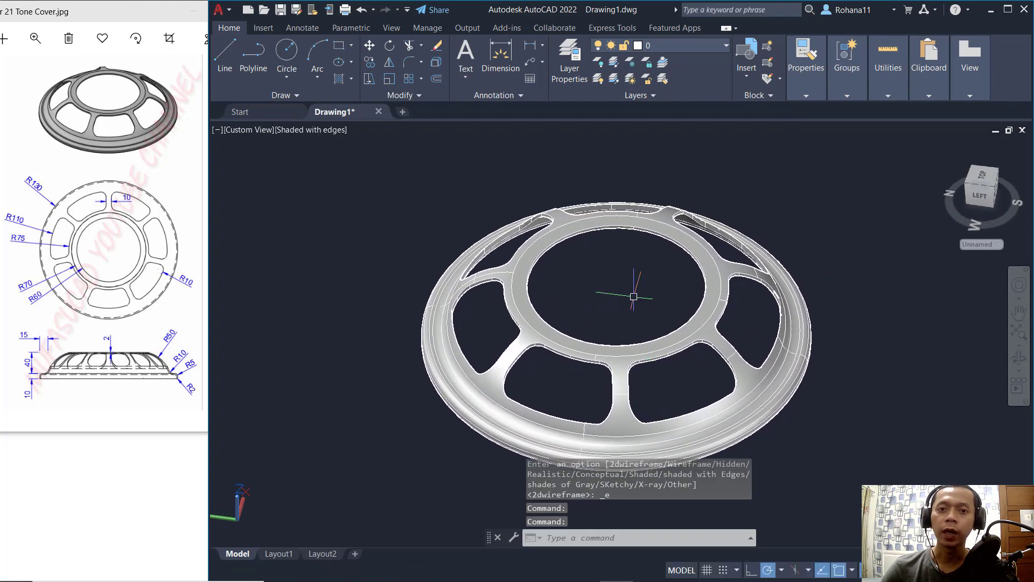